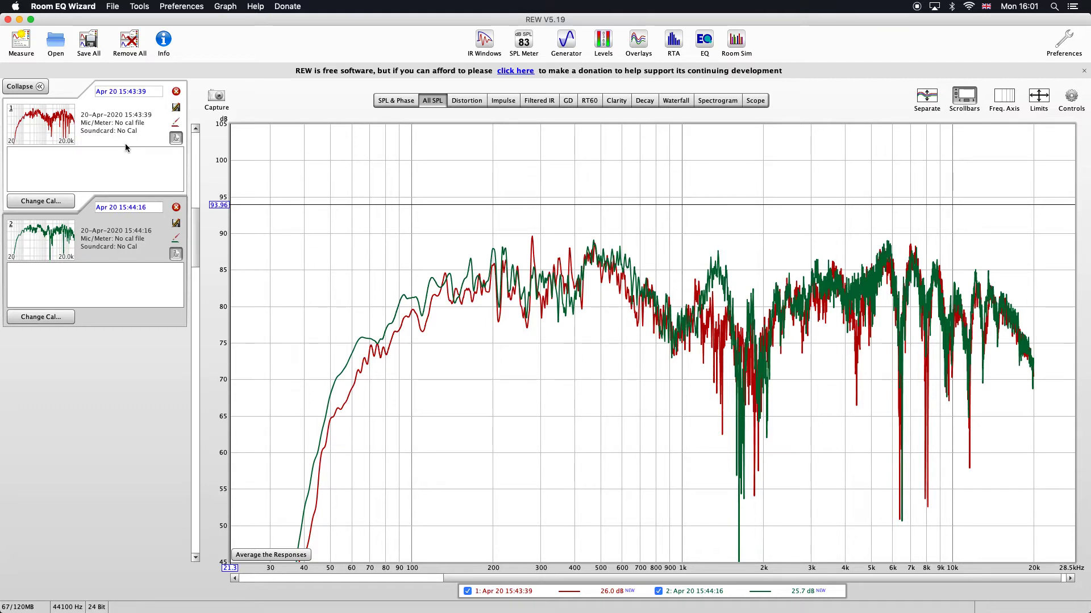
# Apply 1/12-octave smoothing to the red and then the green measurement from the Graph menu
pyautogui.click(136, 242)
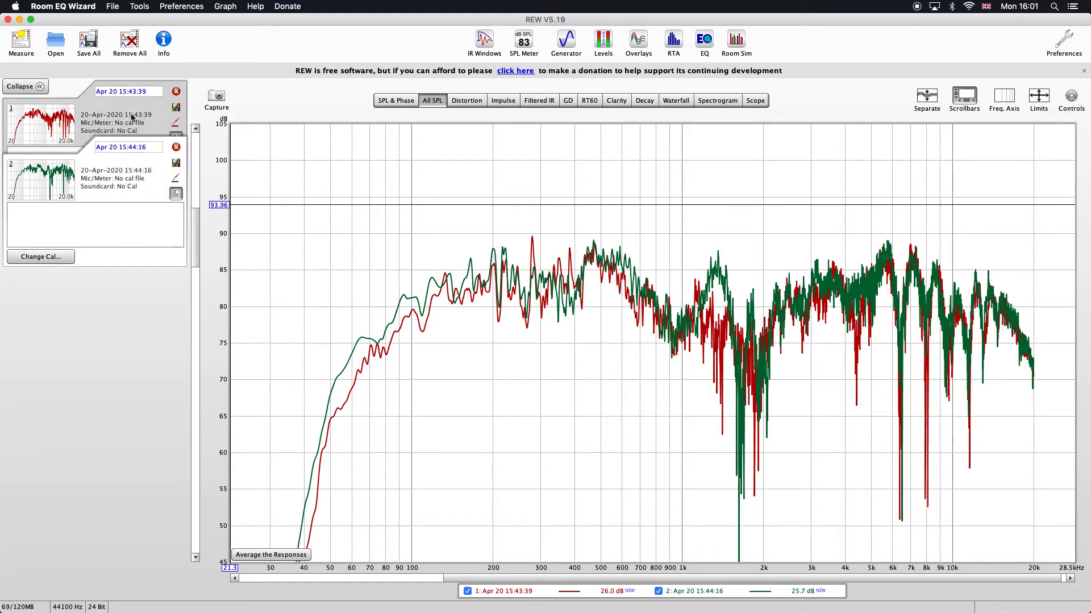
pyautogui.click(226, 6)
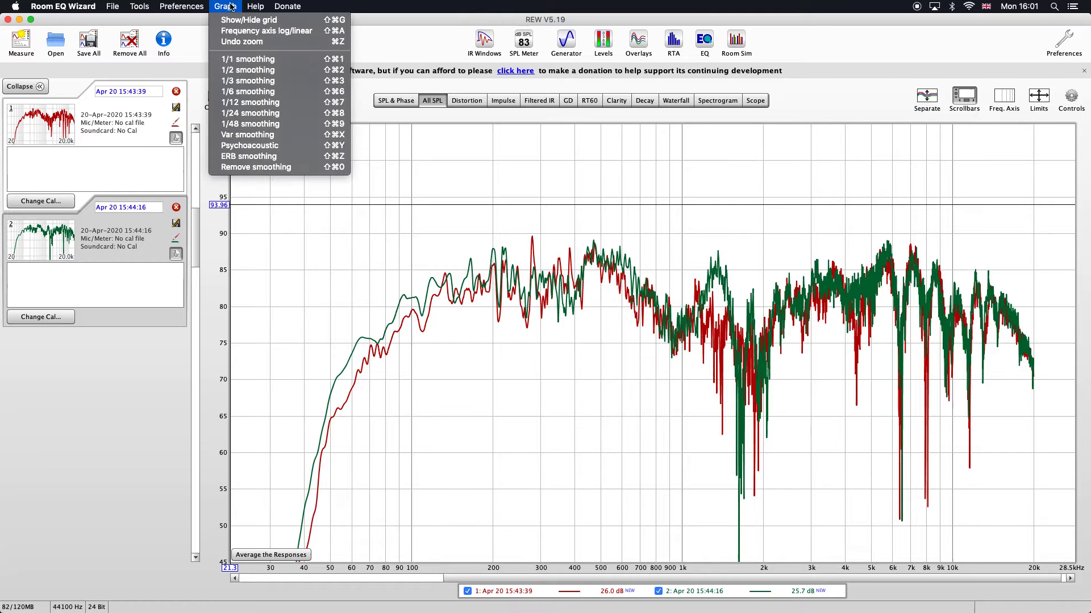
pyautogui.click(265, 104)
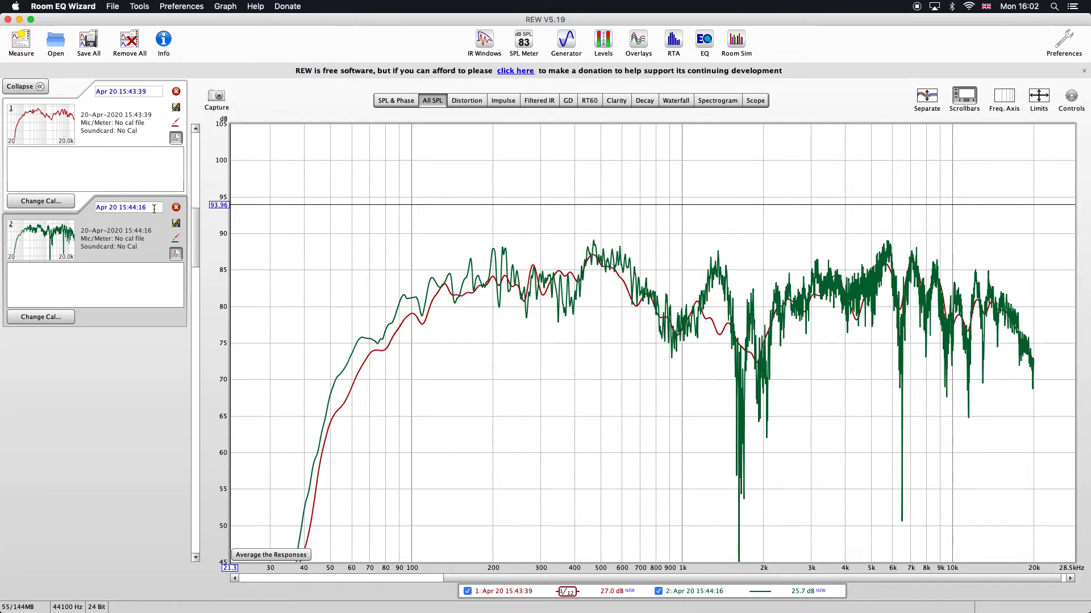
pyautogui.click(137, 231)
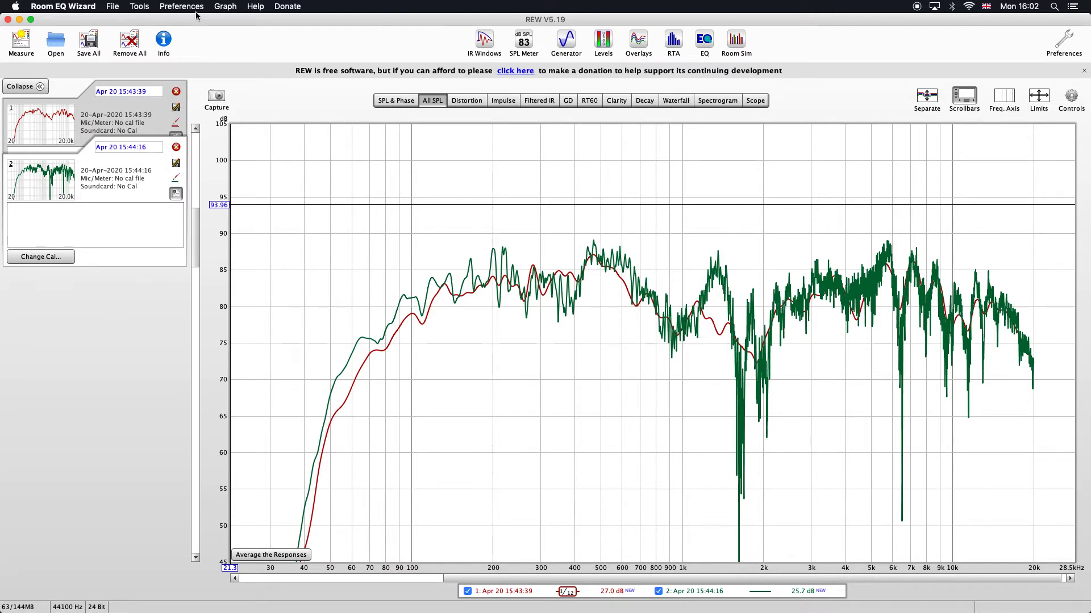
pyautogui.click(226, 7)
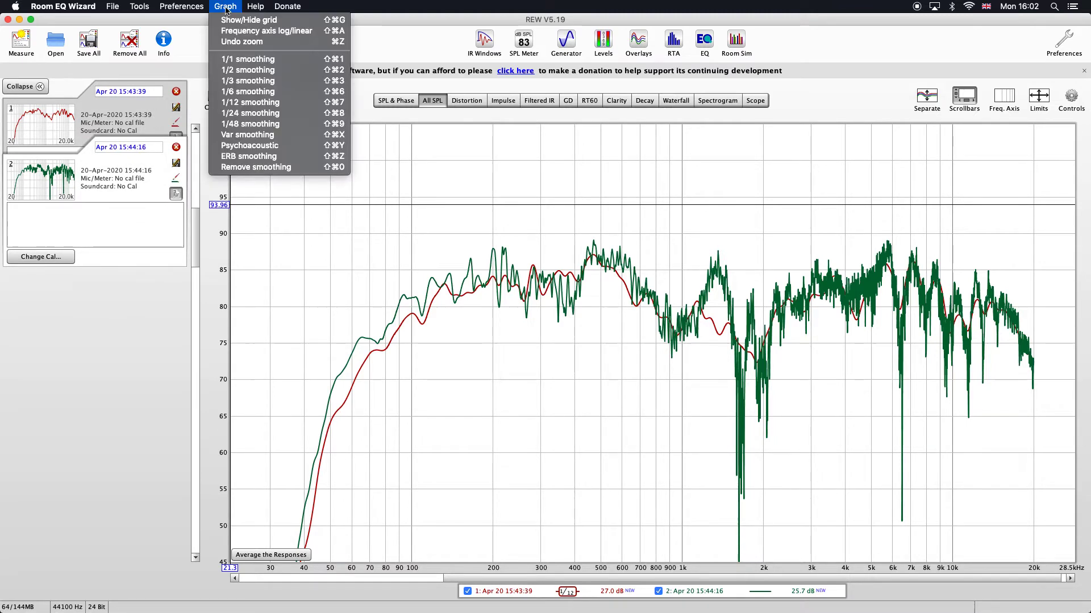
pyautogui.click(248, 106)
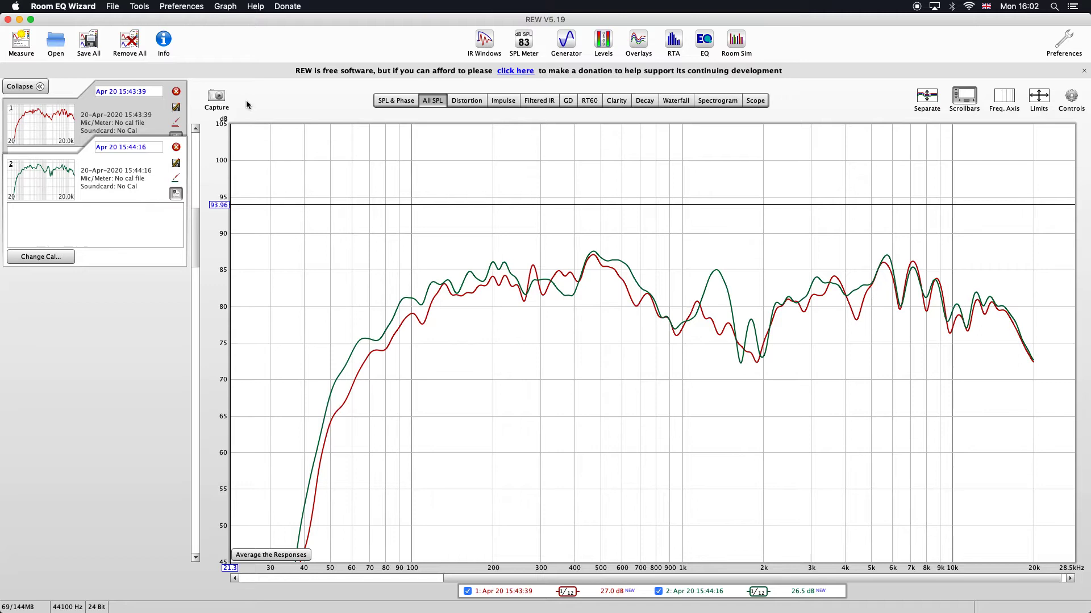
# Expand both measurement panels and start a File > Export as text of measurement 1
pyautogui.click(119, 114)
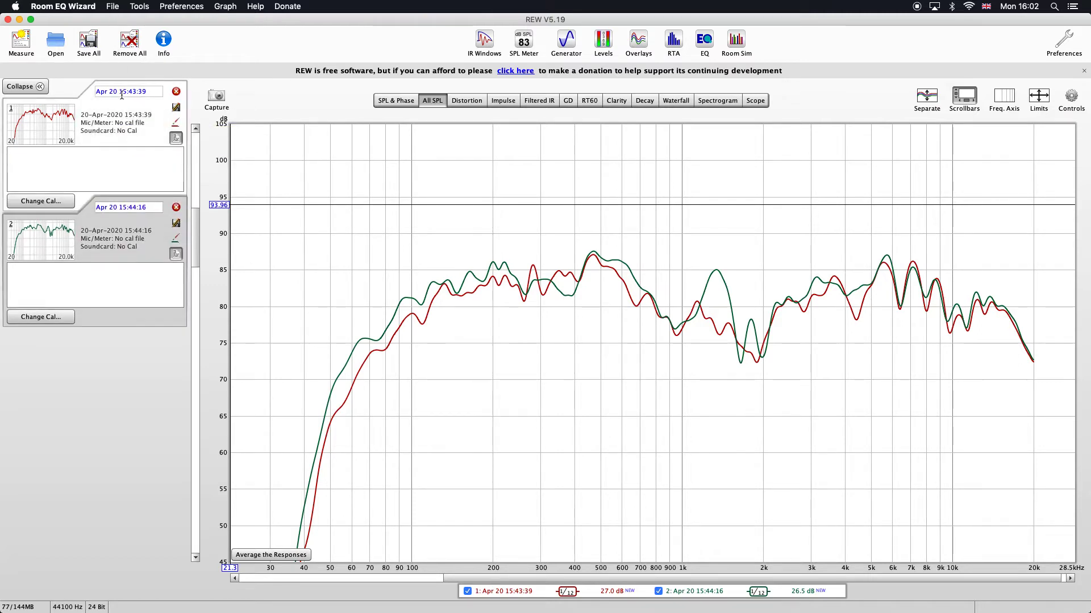
pyautogui.click(114, 6)
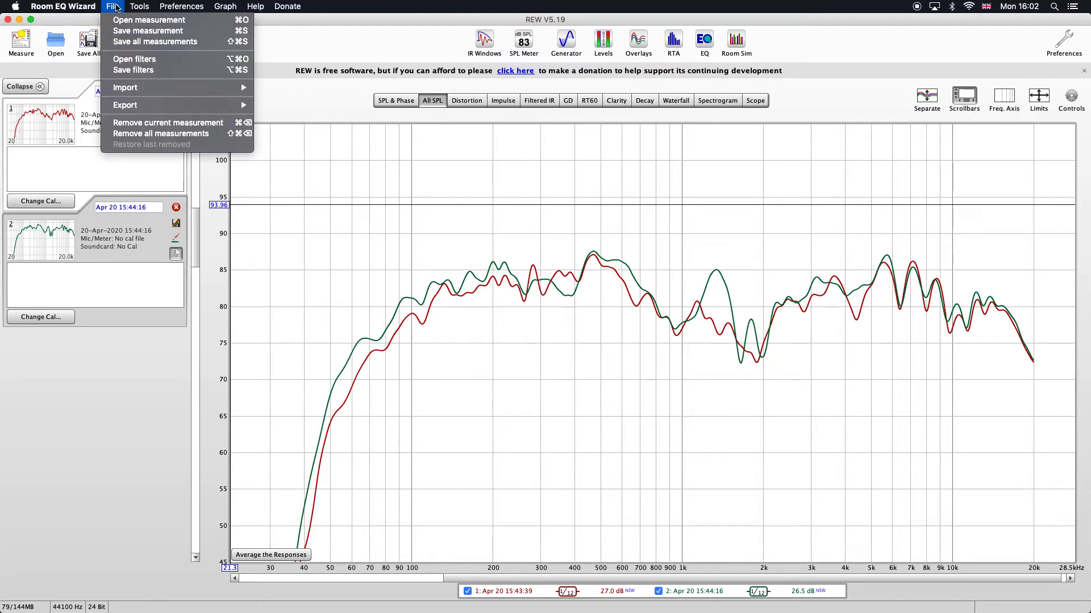
pyautogui.moveTo(160, 105)
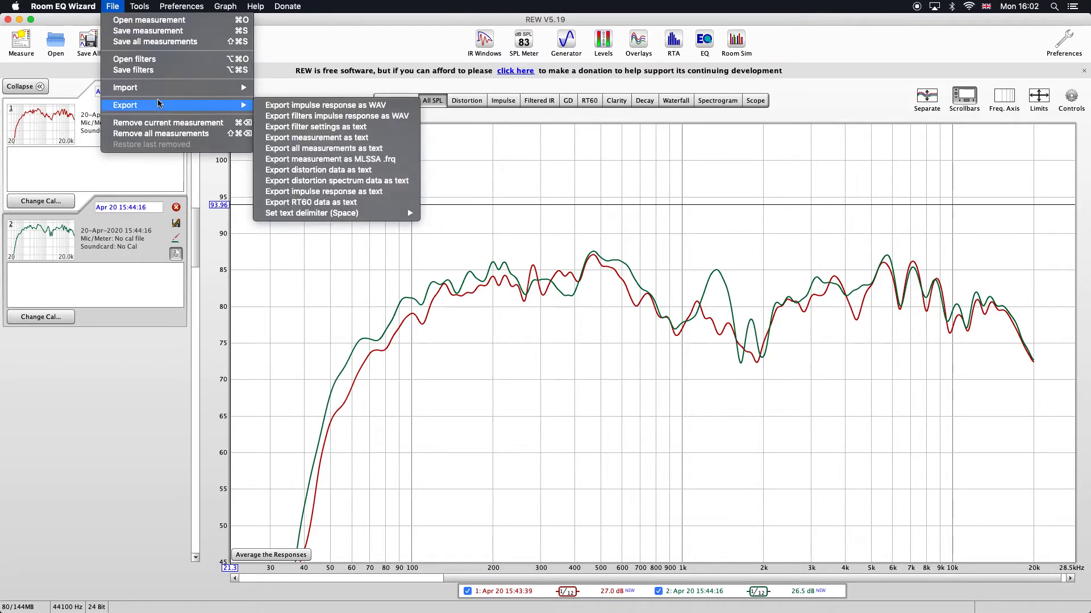
pyautogui.click(317, 139)
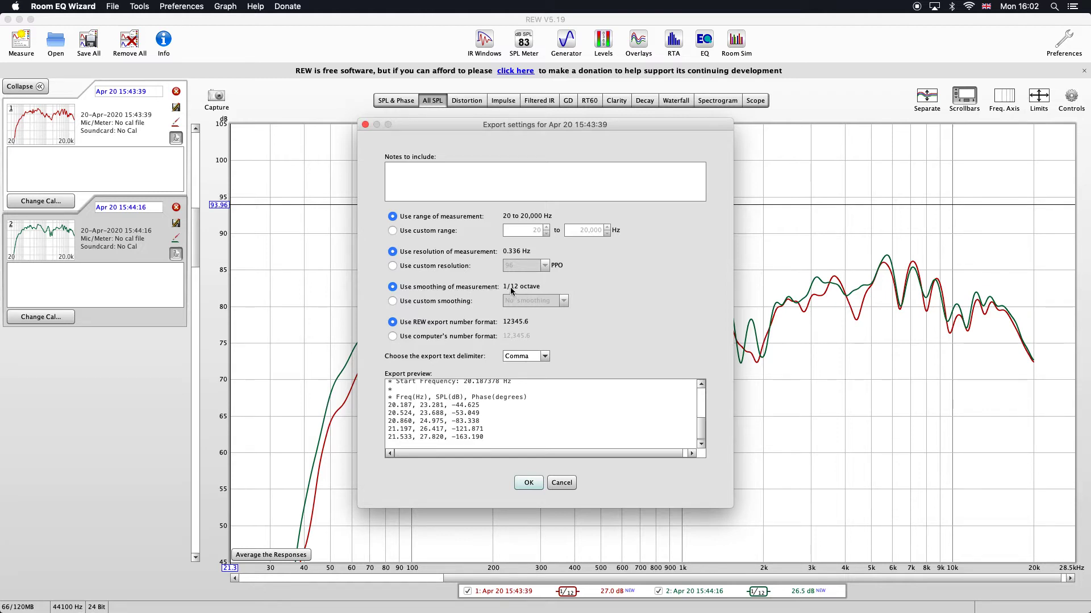
# Set the export to use the measurement's own 1/12 smoothing and comma delimiters
pyautogui.click(416, 302)
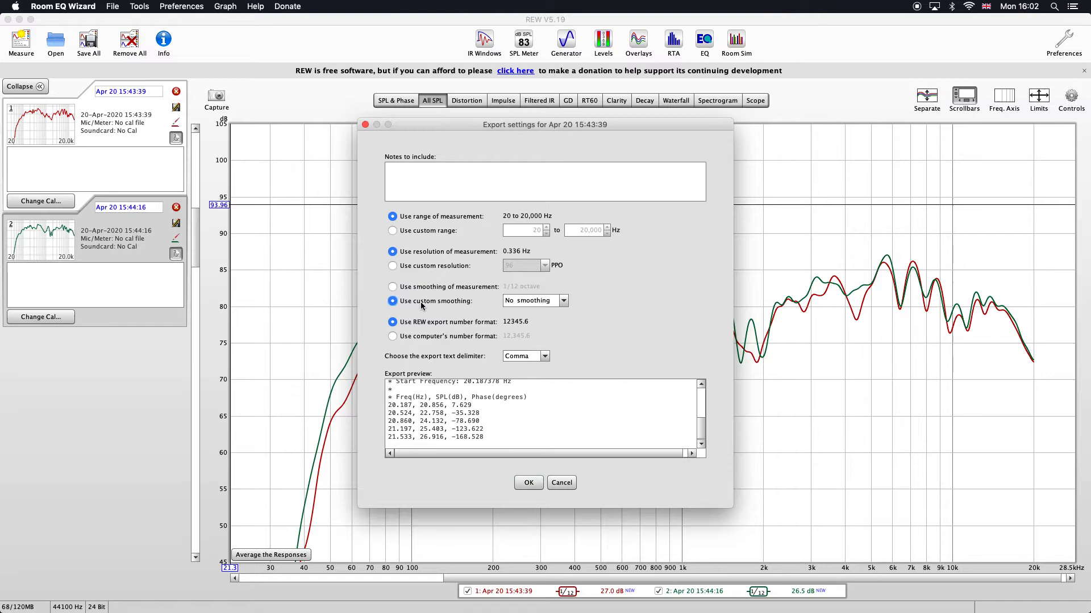
pyautogui.click(564, 301)
pyautogui.scroll(3, 567, 322)
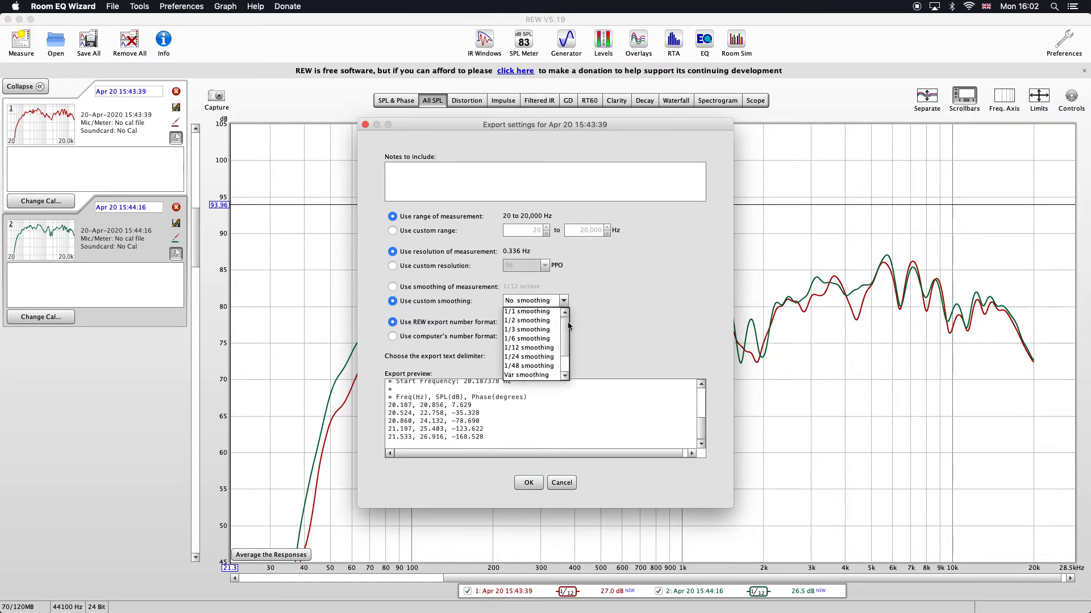
pyautogui.scroll(-3, 566, 322)
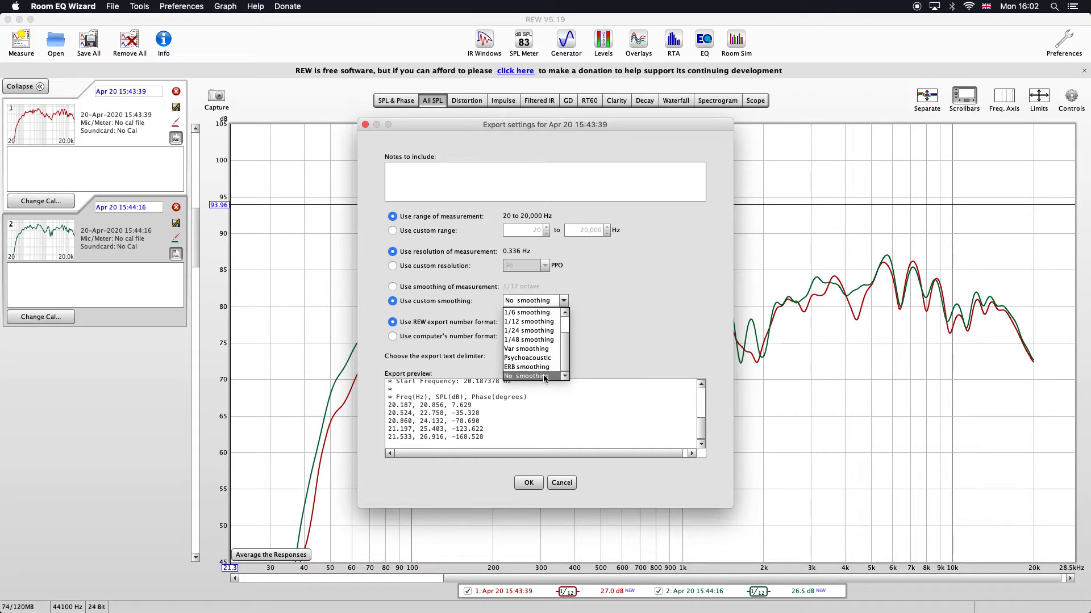
pyautogui.click(563, 300)
pyautogui.click(403, 288)
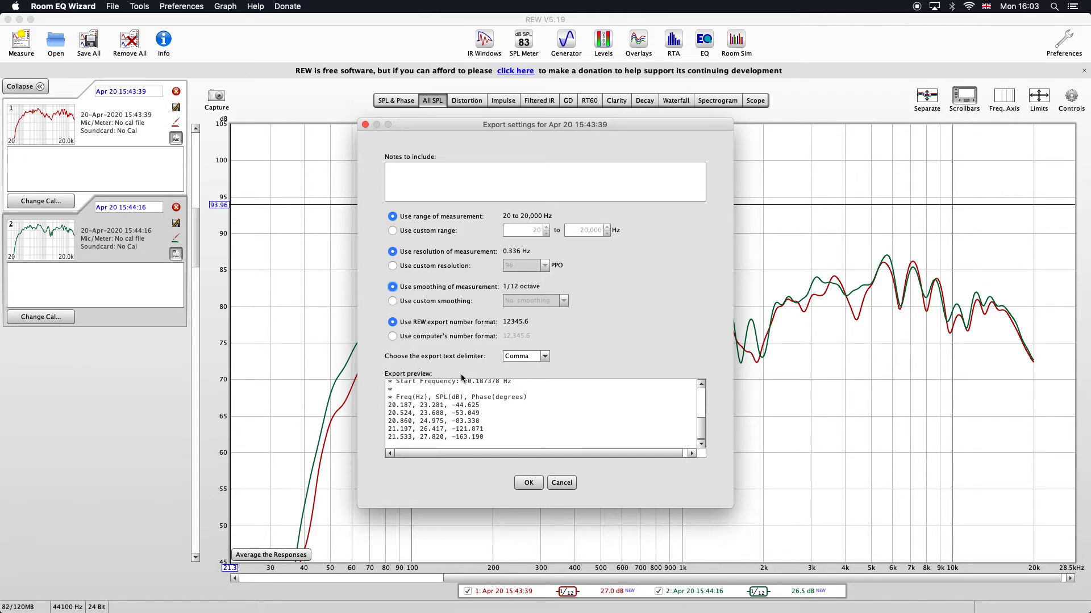
pyautogui.click(537, 357)
pyautogui.click(518, 372)
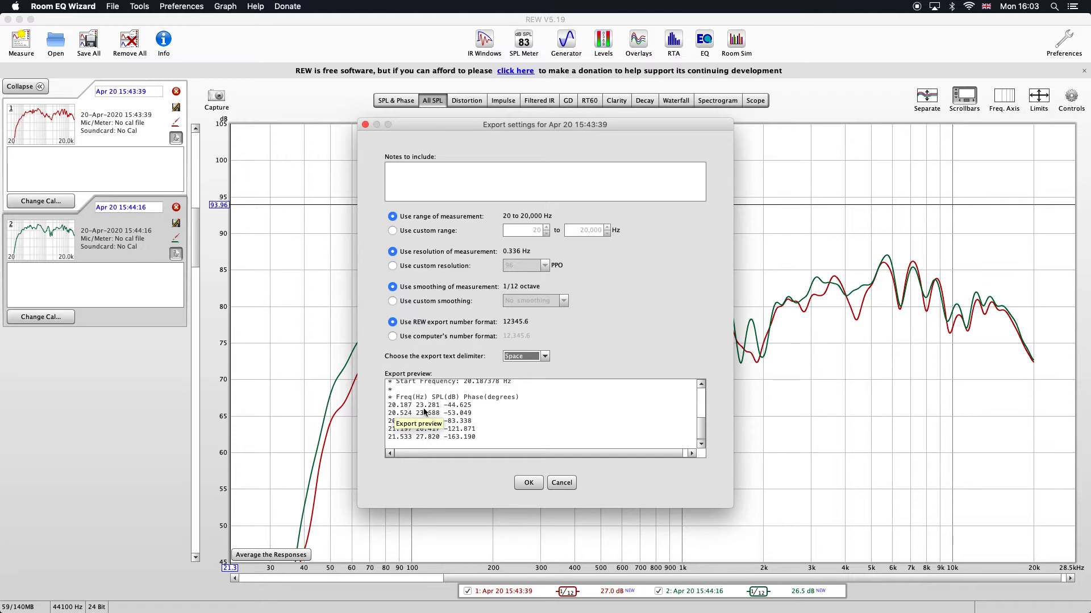
pyautogui.click(545, 356)
pyautogui.click(523, 375)
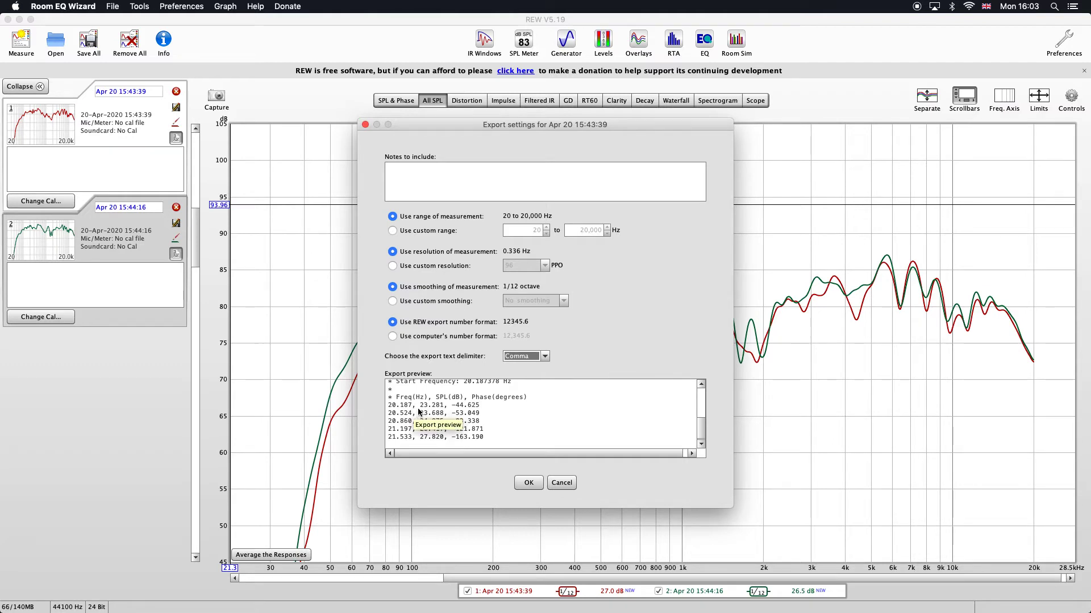
# Accept the export settings and save the file as right_response on the Desktop
pyautogui.click(530, 482)
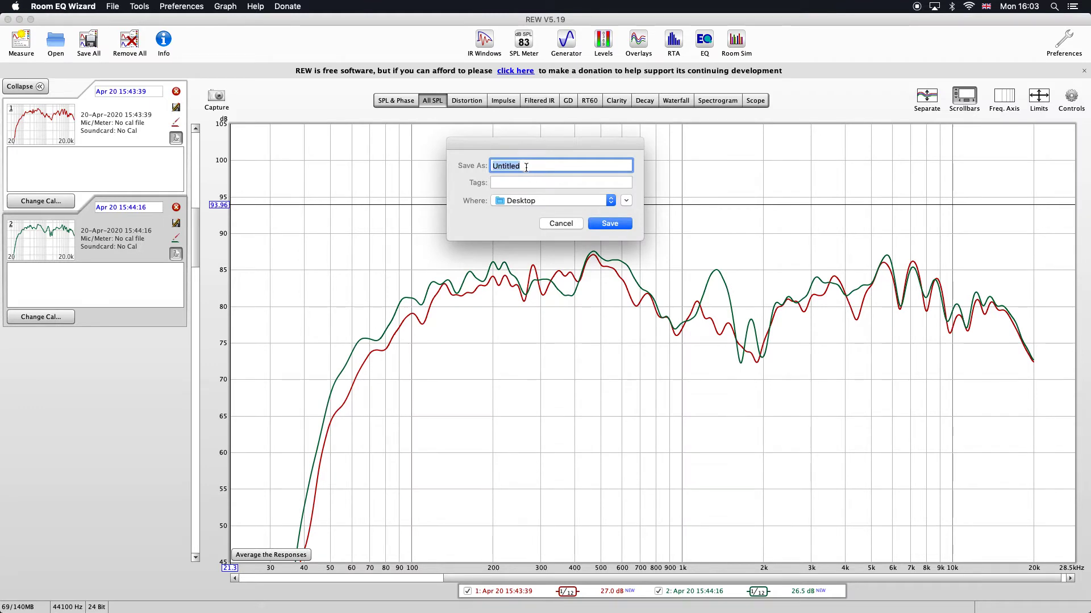
pyautogui.write('right_response')
pyautogui.click(606, 222)
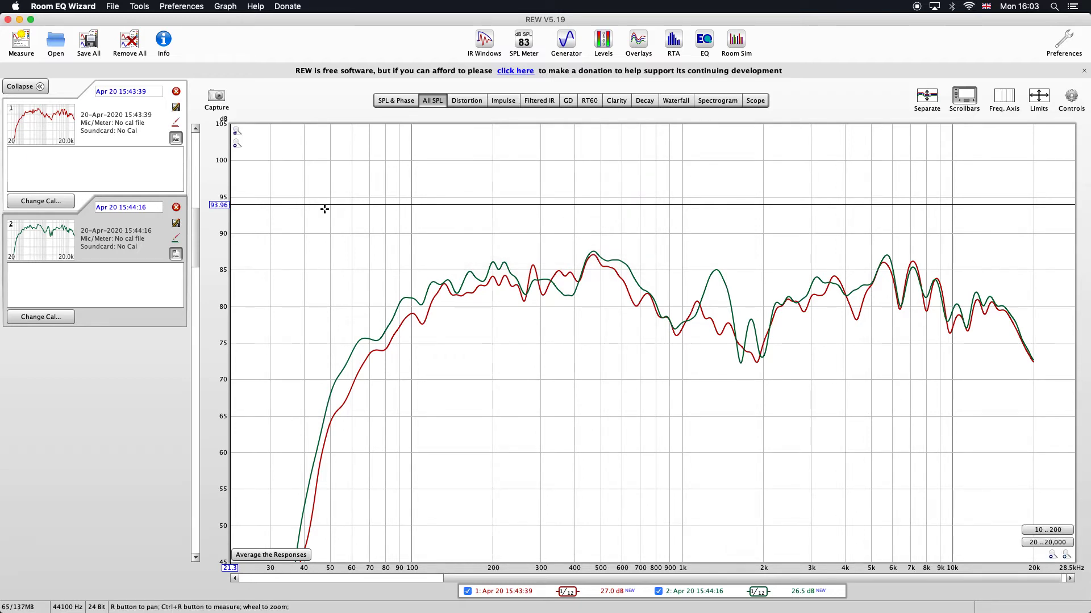
pyautogui.click(140, 231)
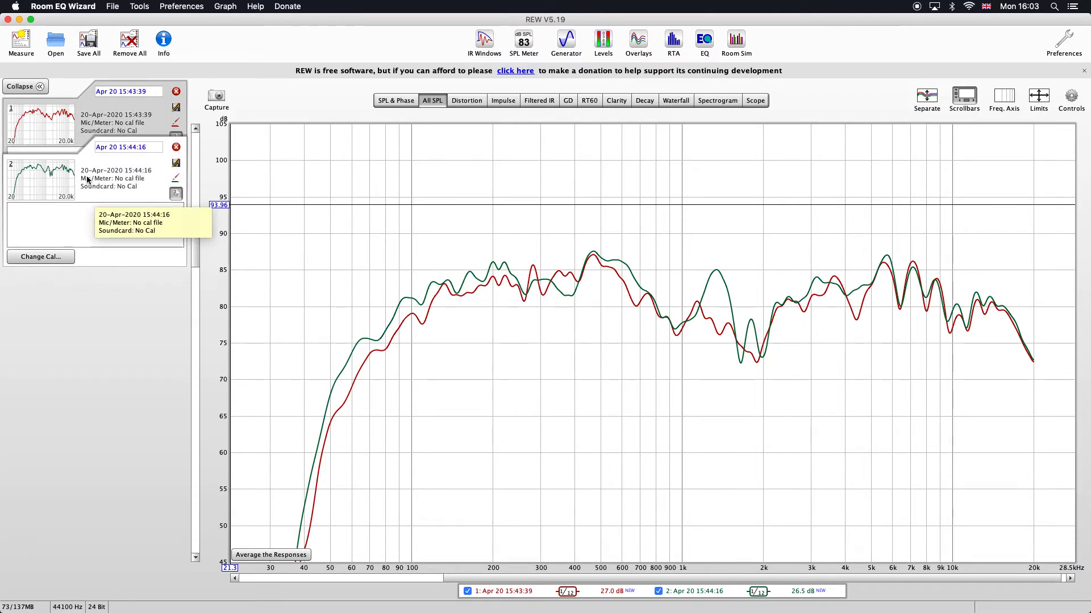
# Export the second measurement as text and save it to the Desktop as left_response
pyautogui.click(113, 6)
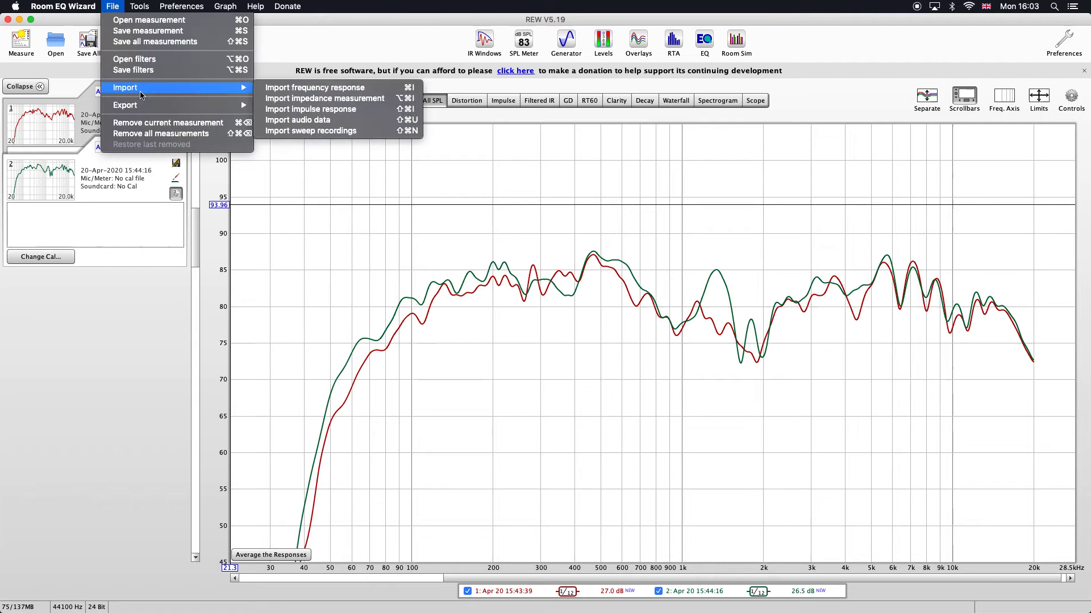
pyautogui.moveTo(180, 106)
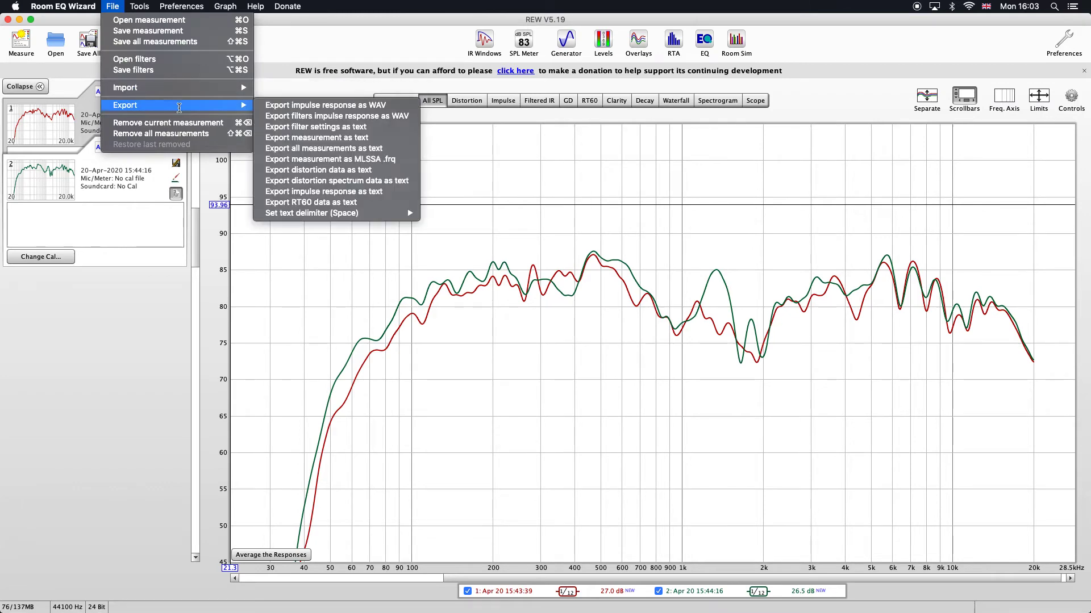
pyautogui.click(302, 138)
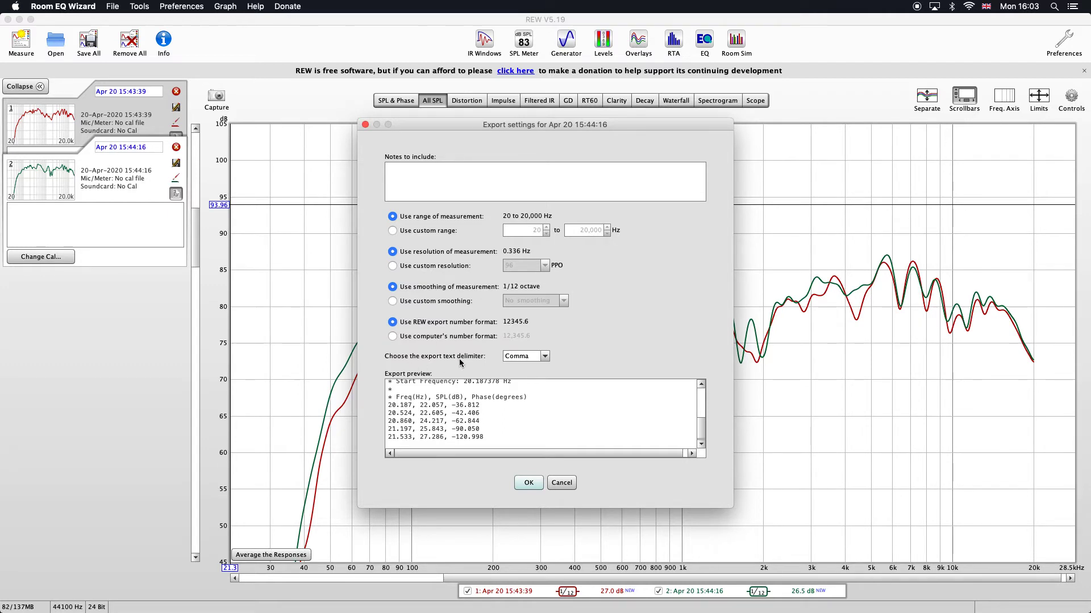
pyautogui.click(525, 483)
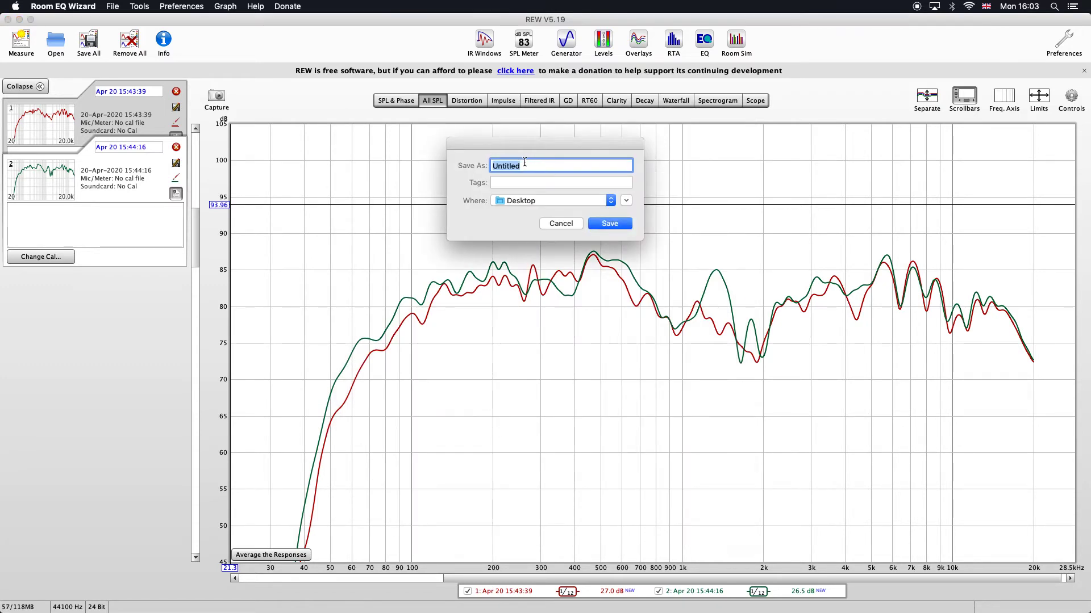
pyautogui.write('right')
pyautogui.press('BackSpace')
pyautogui.press('BackSpace')
pyautogui.press('BackSpace')
pyautogui.press('BackSpace')
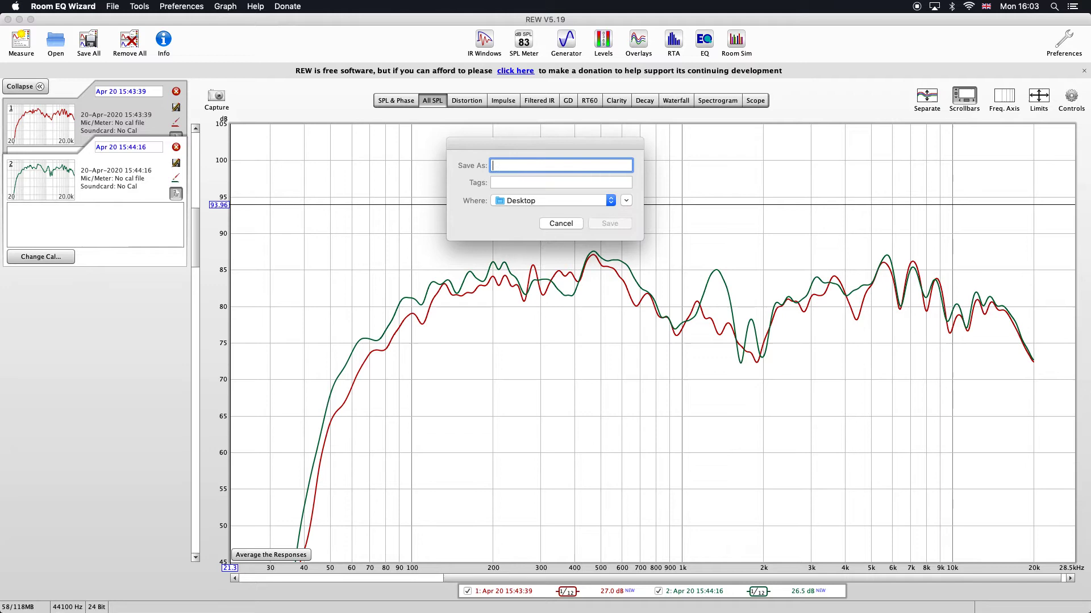
pyautogui.write('left_')
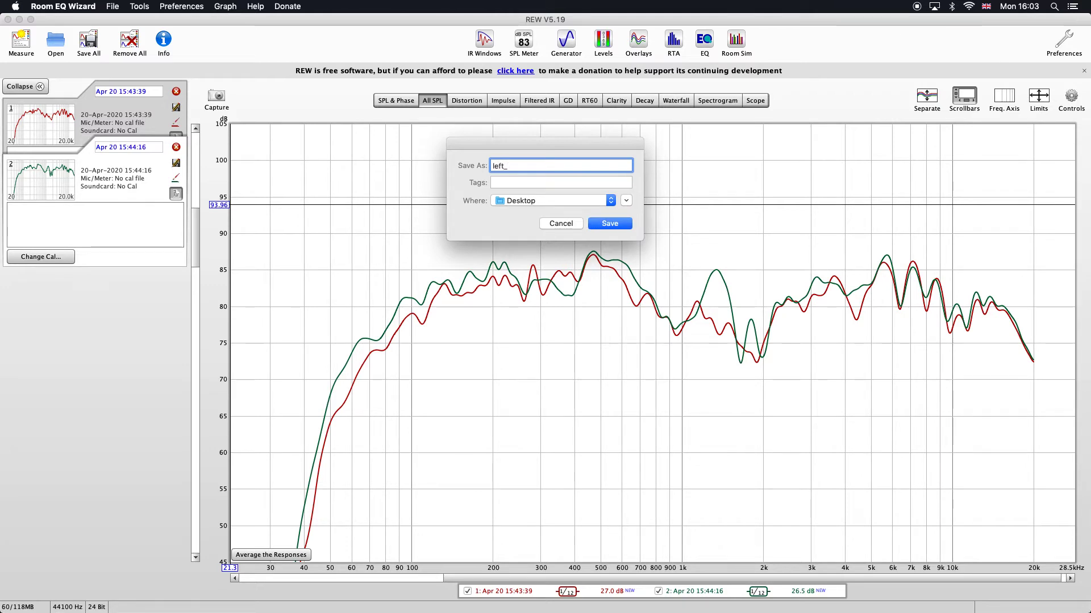
pyautogui.write('sesponse')
pyautogui.click(619, 224)
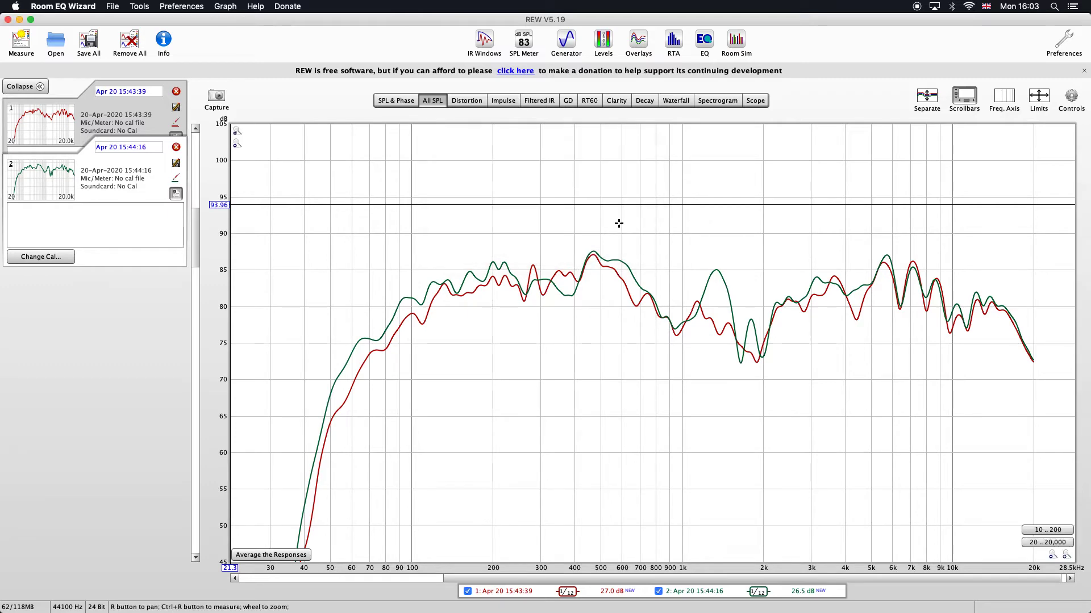
# Reveal the desktop, place the two response files side by side, and preview right_response.txt
pyautogui.press('F11')
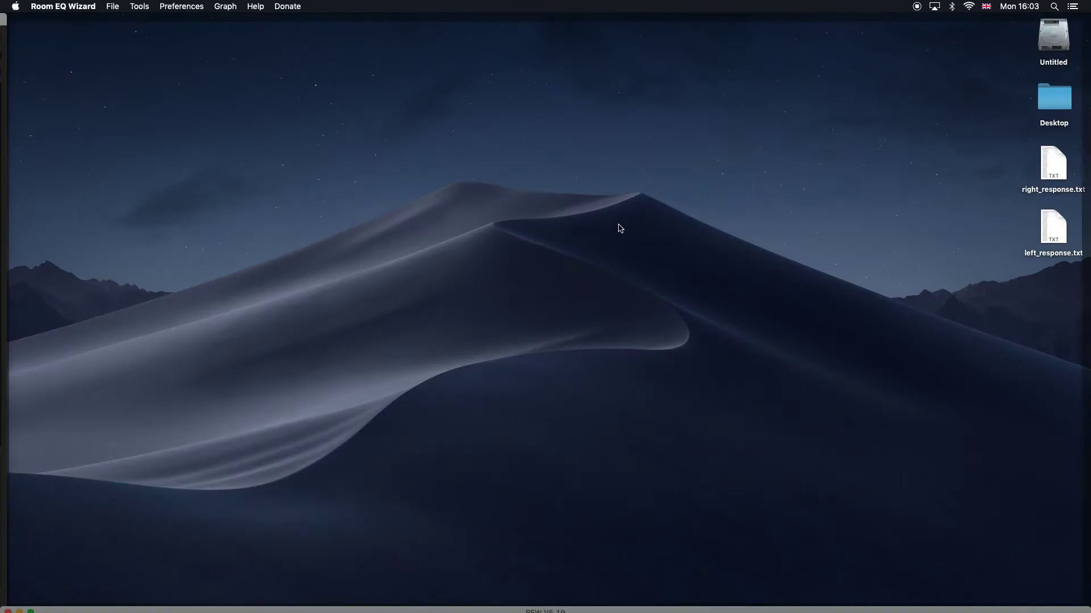
pyautogui.moveTo(989, 174); pyautogui.dragTo(710, 215)
pyautogui.moveTo(1052, 227); pyautogui.dragTo(733, 219)
pyautogui.click(658, 212)
pyautogui.click(659, 212)
pyautogui.press('space')
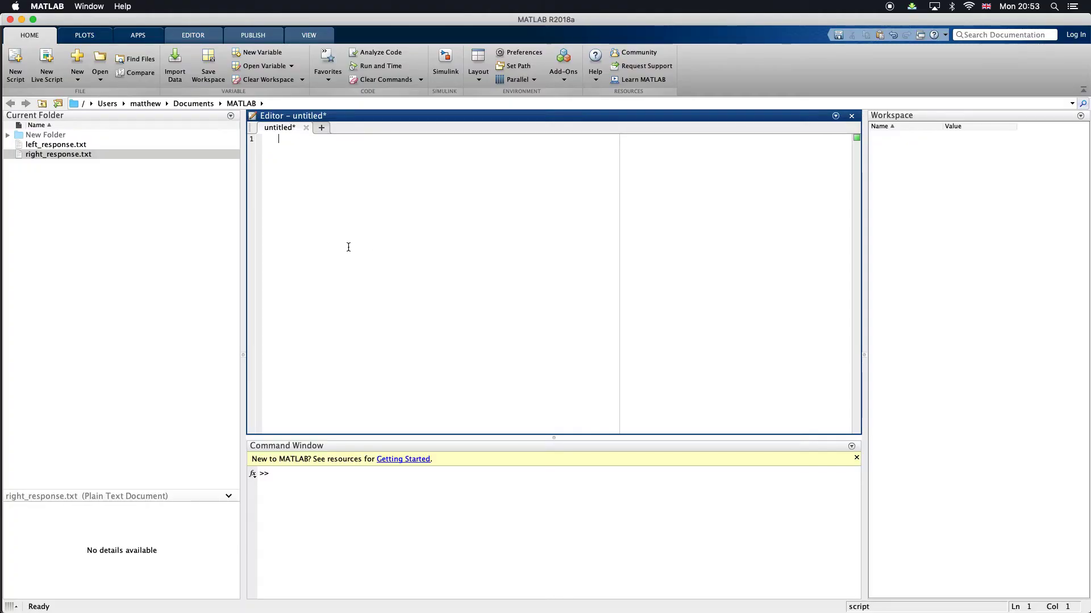
# Open left_response.txt in MATLAB's Import tool from the Current Folder context menu
pyautogui.click(50, 147)
pyautogui.click(50, 155)
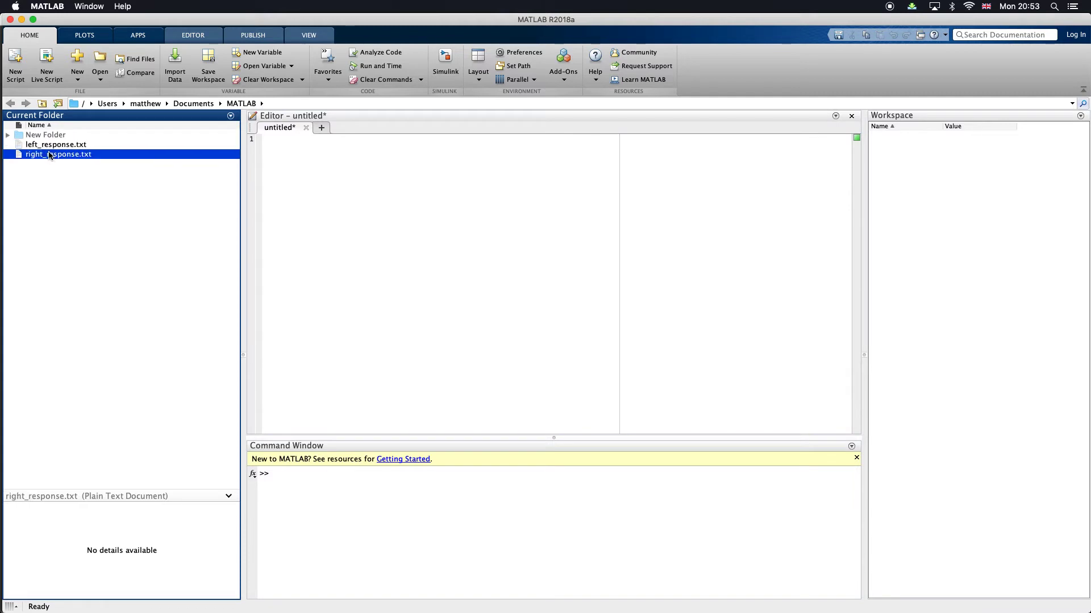
pyautogui.click(49, 146)
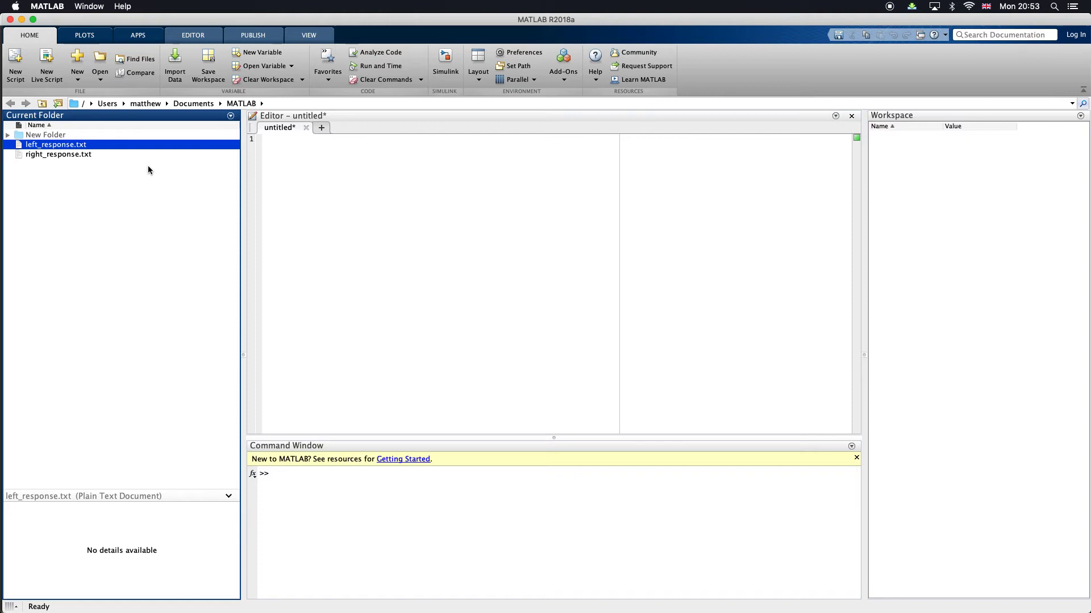
pyautogui.rightClick(63, 147)
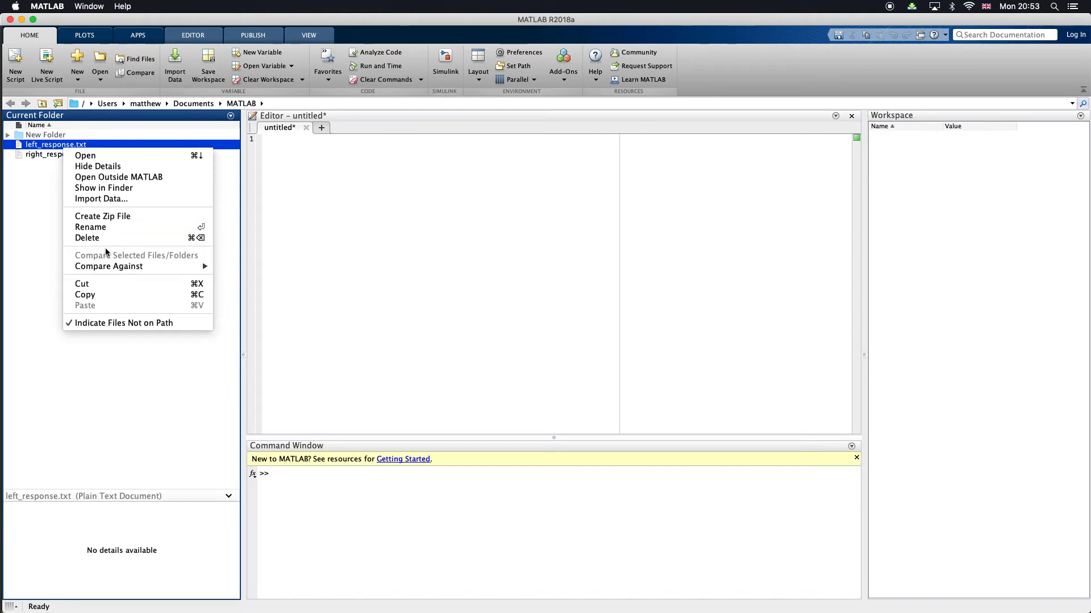
pyautogui.click(102, 199)
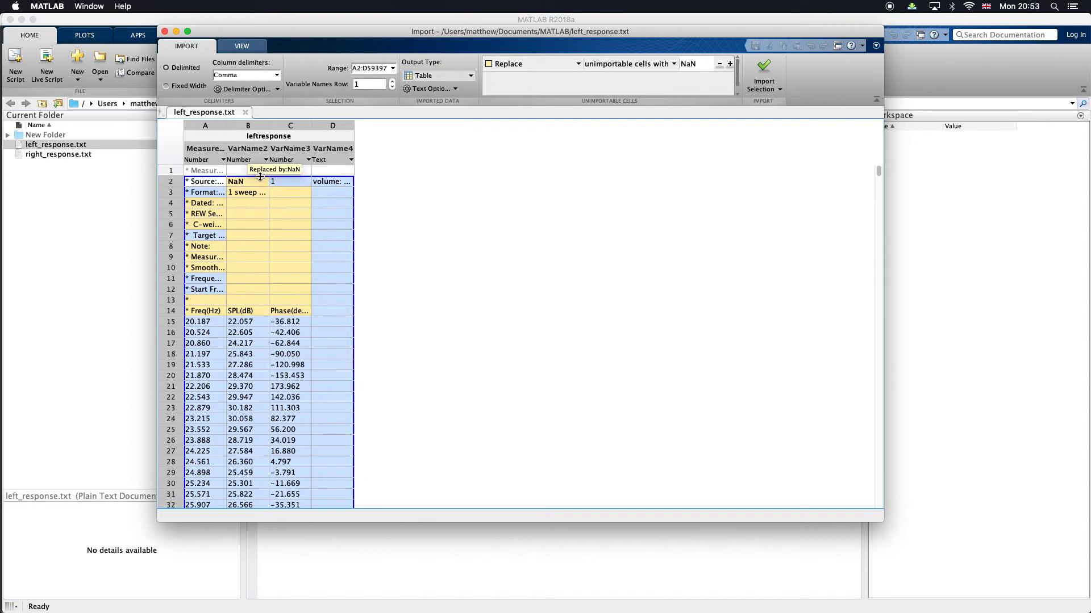
# Restrict the import selection to columns A–B from row 15 down to row 59397
pyautogui.moveTo(260, 176); pyautogui.dragTo(254, 318)
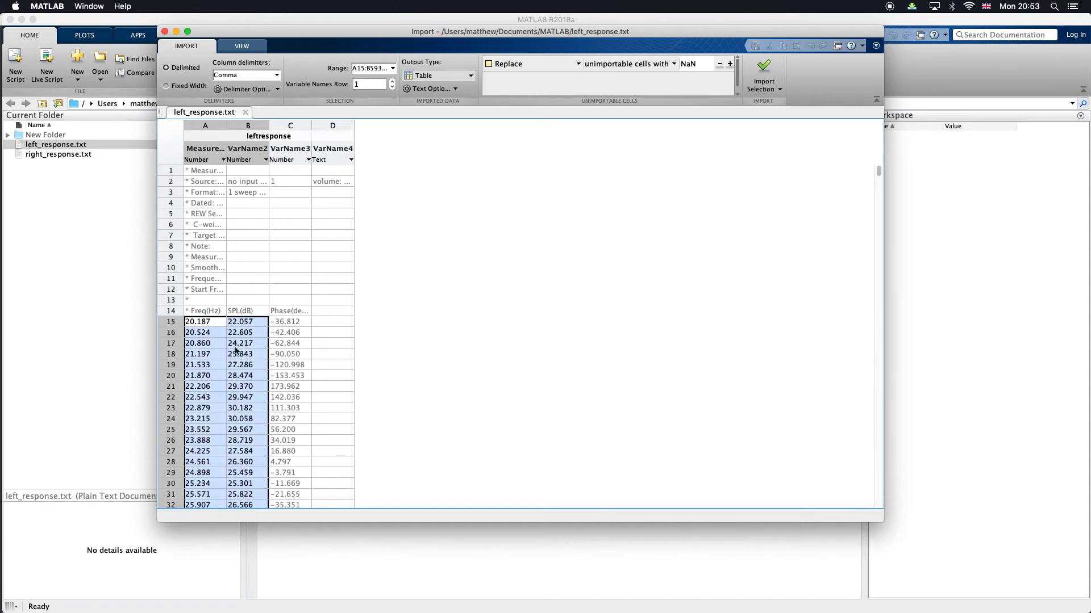
pyautogui.moveTo(876, 169); pyautogui.dragTo(857, 509)
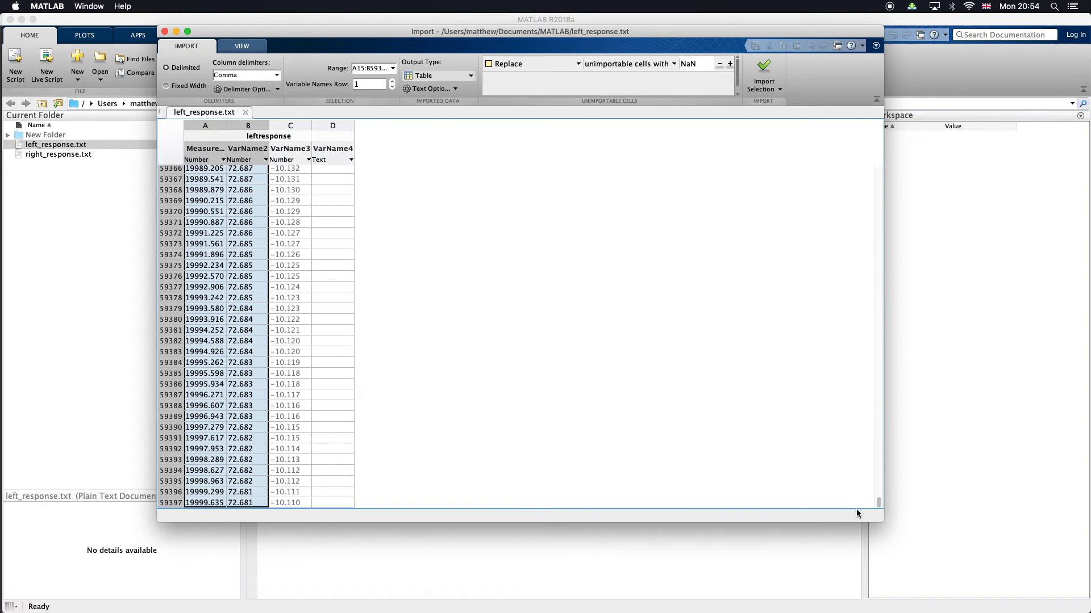
pyautogui.moveTo(858, 509); pyautogui.dragTo(854, 170)
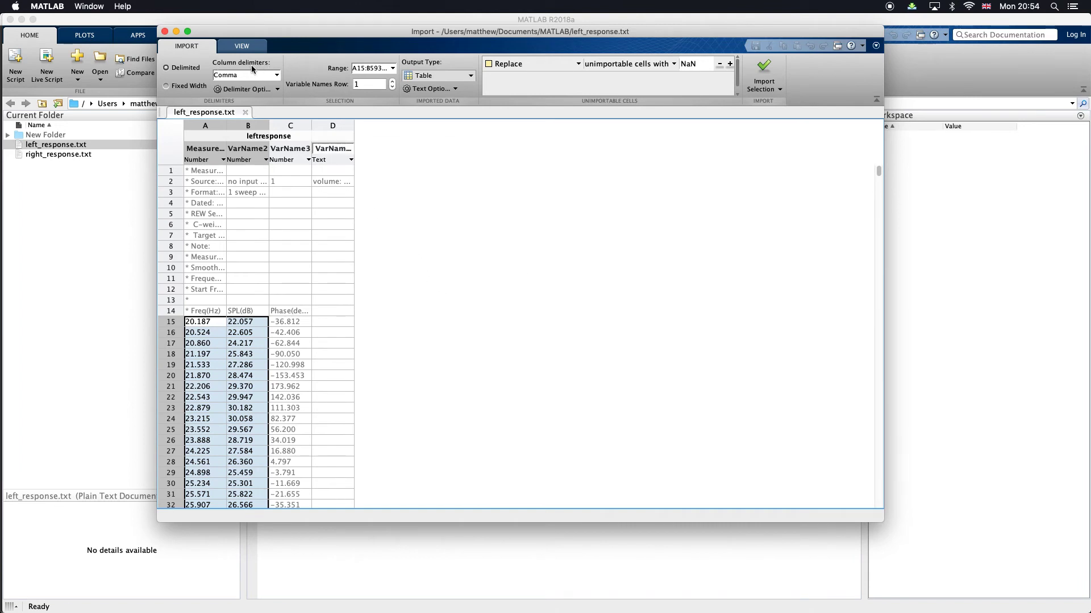
# Import the comma-delimited selection as a Numeric Matrix named leftresponse
pyautogui.click(277, 76)
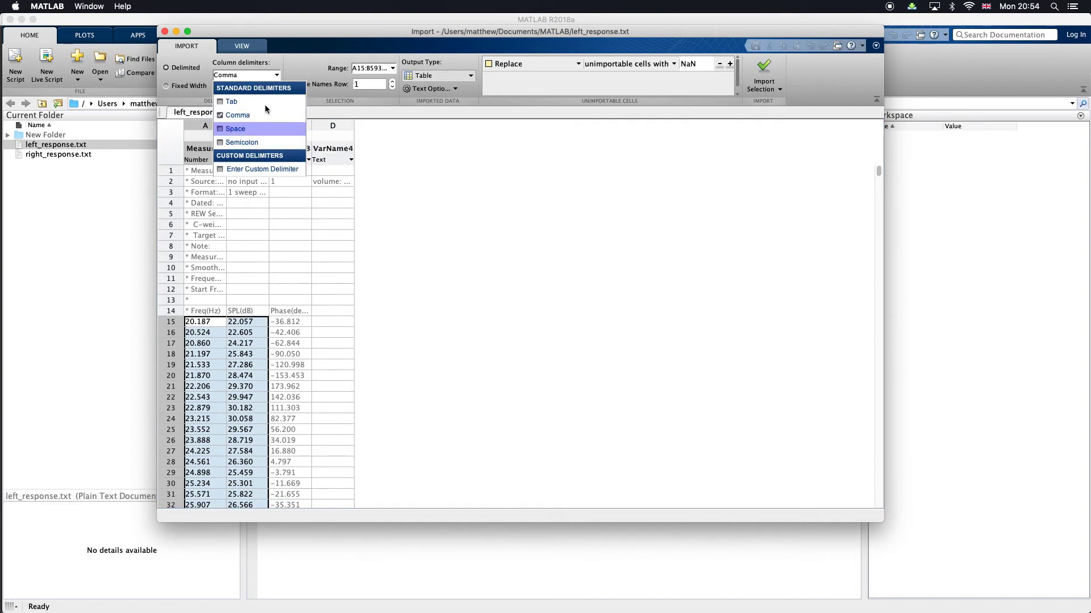
pyautogui.click(291, 67)
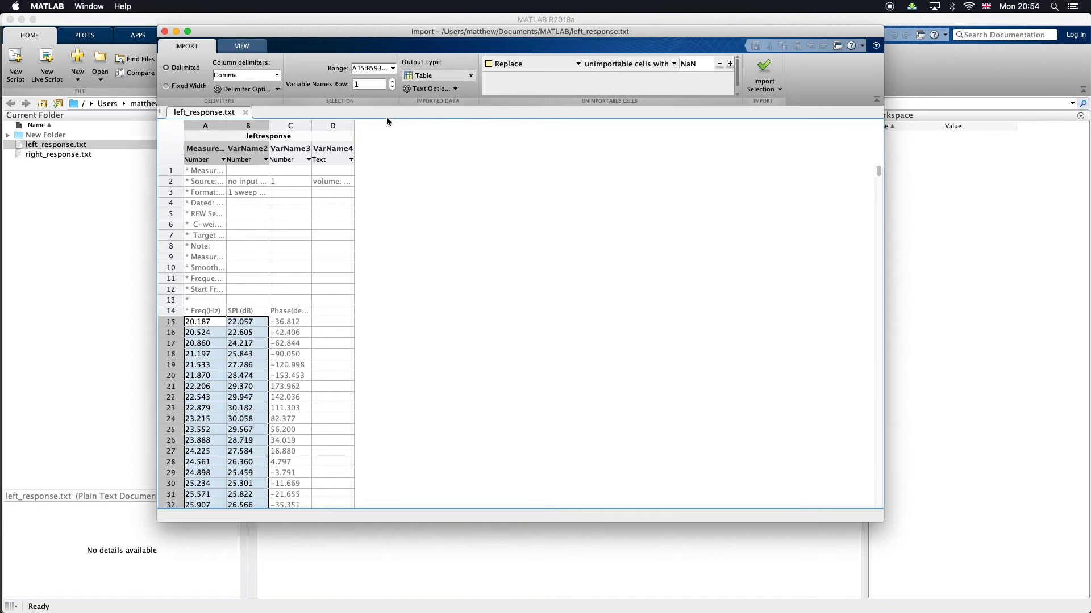
pyautogui.click(472, 78)
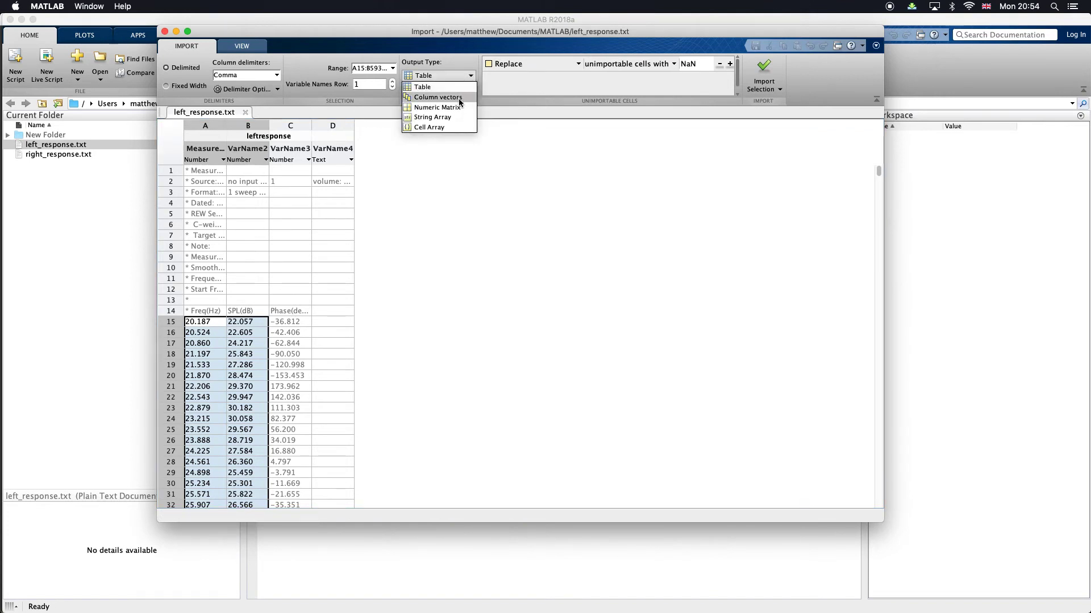
pyautogui.click(436, 108)
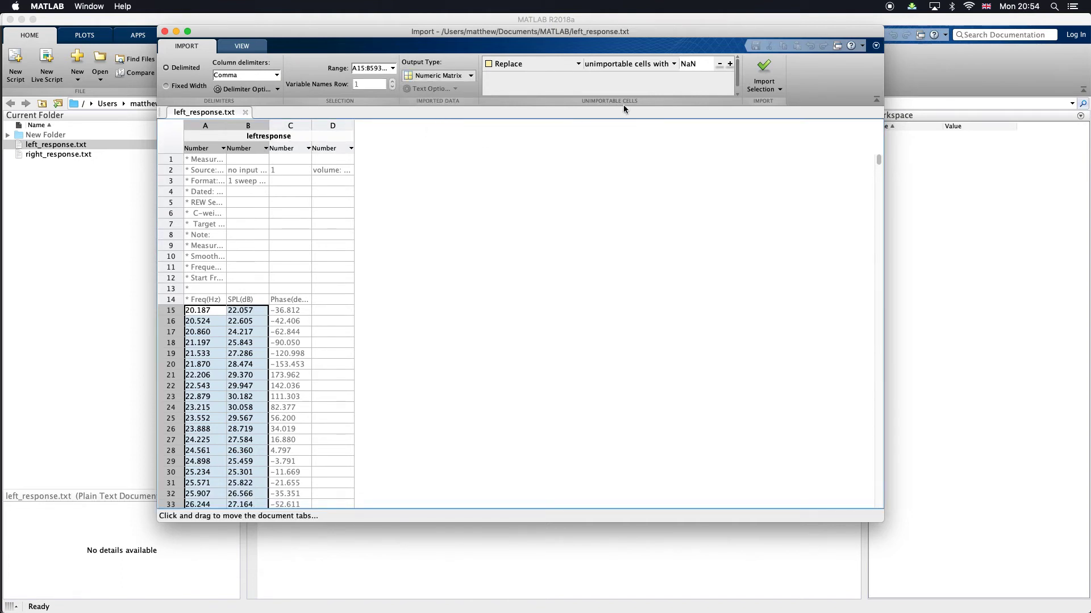
pyautogui.click(764, 88)
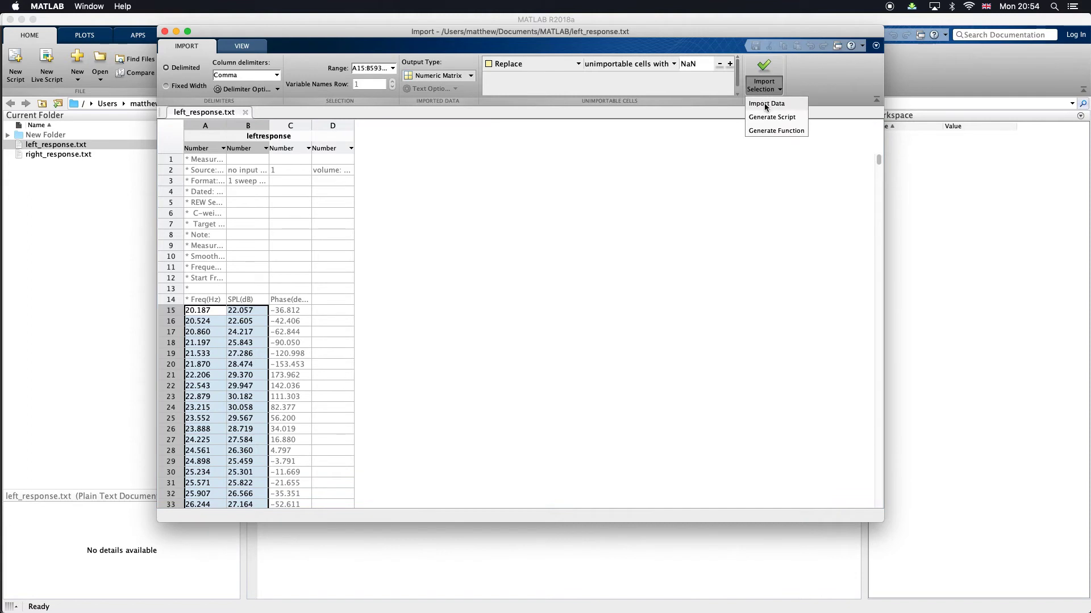
pyautogui.click(764, 104)
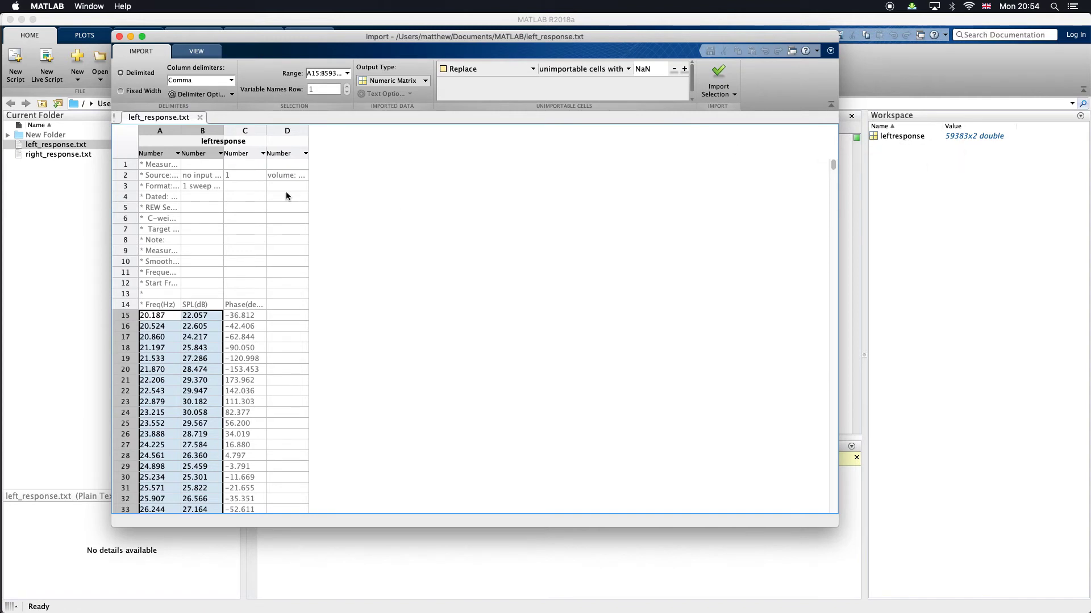
# Open right_response.txt in the Import tool from the Current Folder
pyautogui.click(41, 169)
pyautogui.click(53, 155)
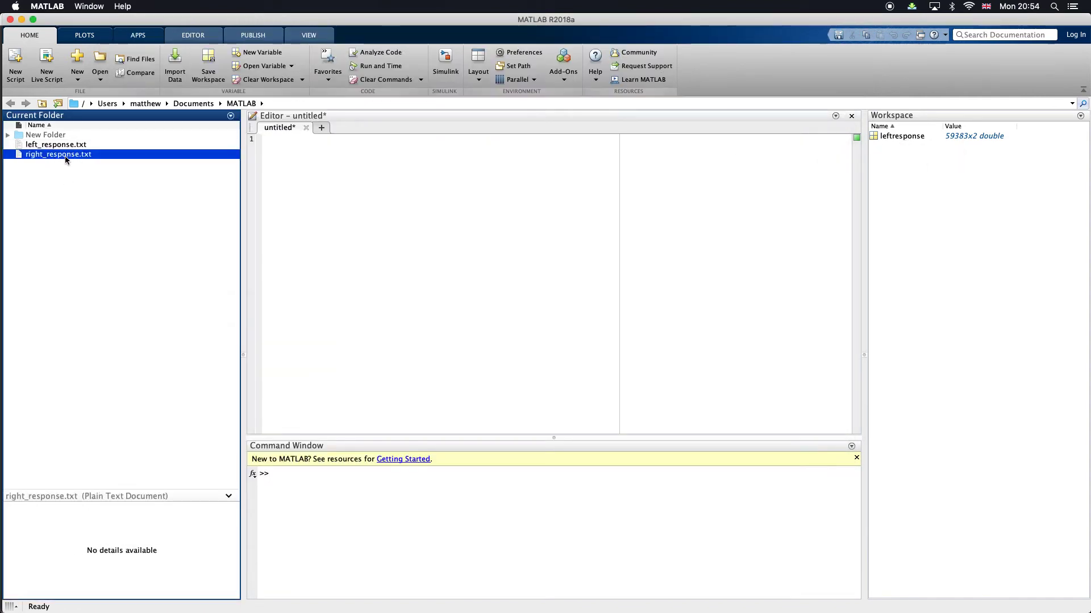
pyautogui.rightClick(65, 157)
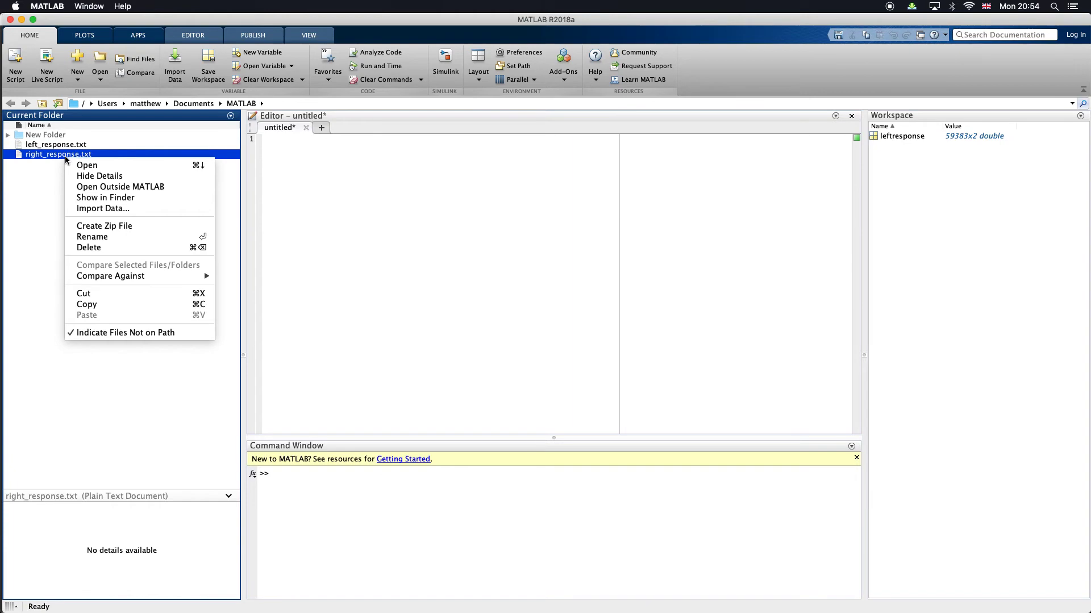
pyautogui.click(117, 208)
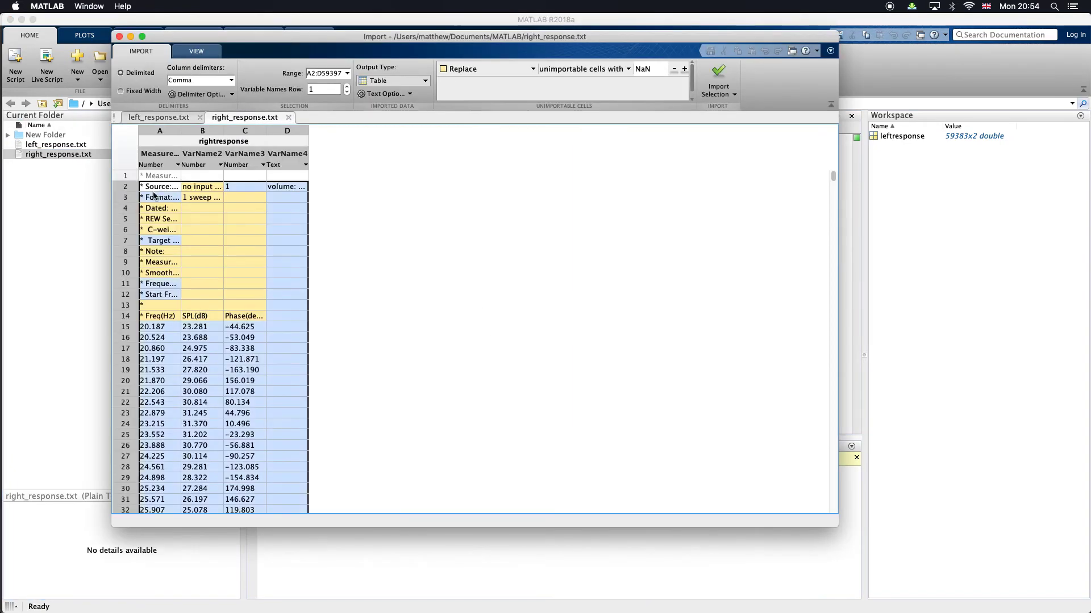
# Import columns A–B from row 15 as a Numeric Matrix rightresponse, then close the Import window
pyautogui.moveTo(183, 186); pyautogui.dragTo(181, 328)
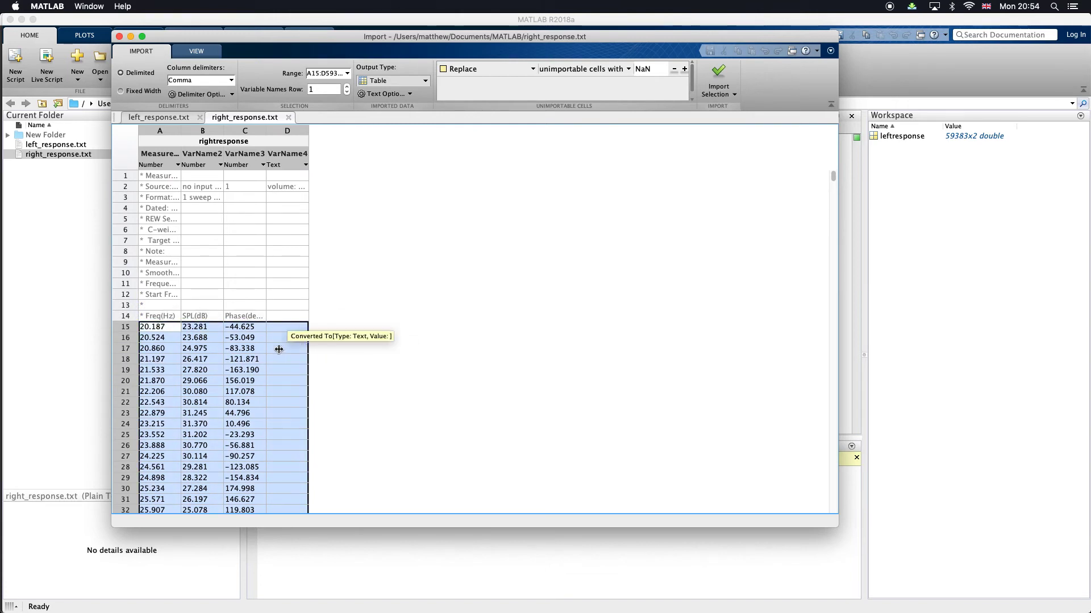
pyautogui.moveTo(279, 349); pyautogui.dragTo(219, 349)
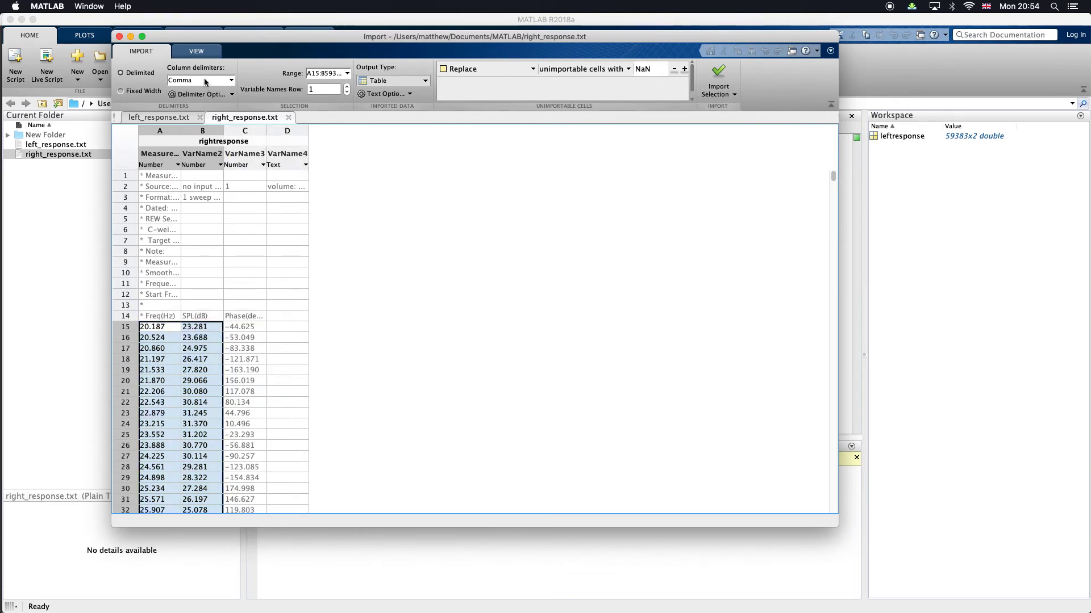
pyautogui.click(425, 84)
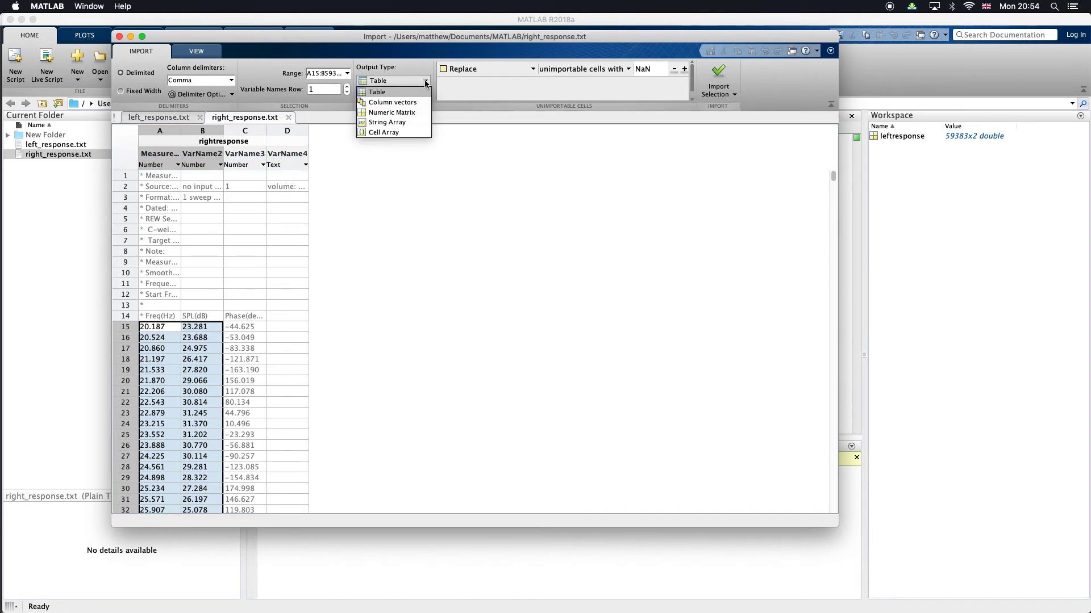
pyautogui.click(401, 111)
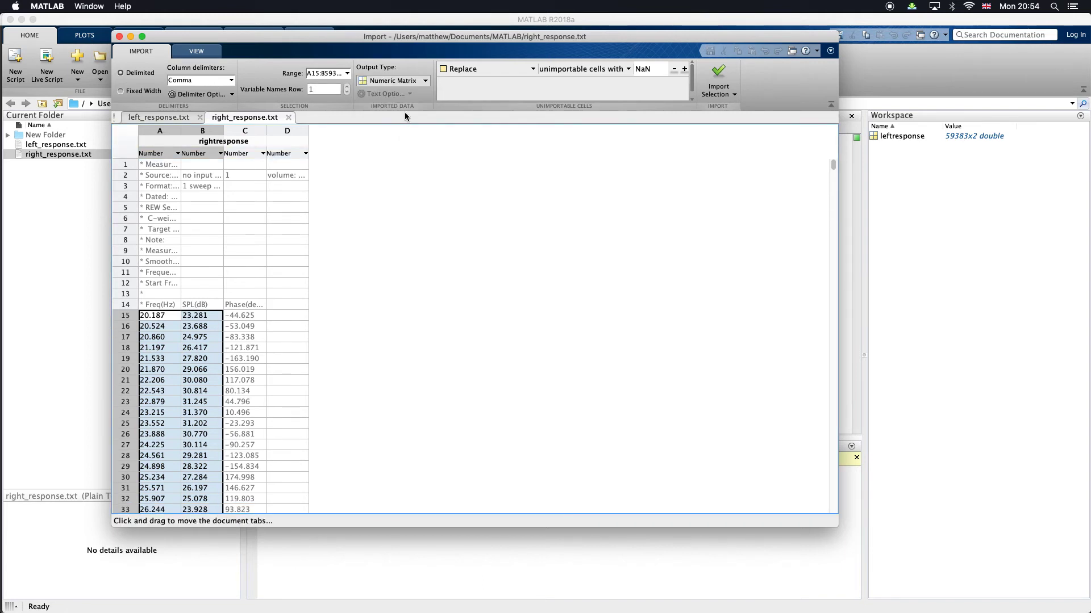
pyautogui.click(722, 93)
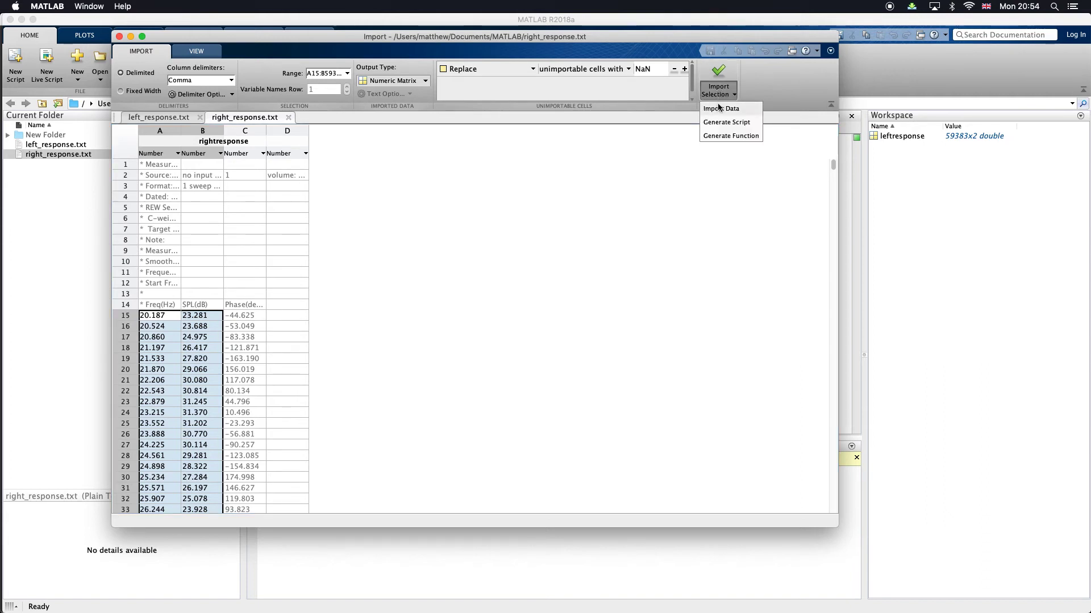
pyautogui.click(724, 109)
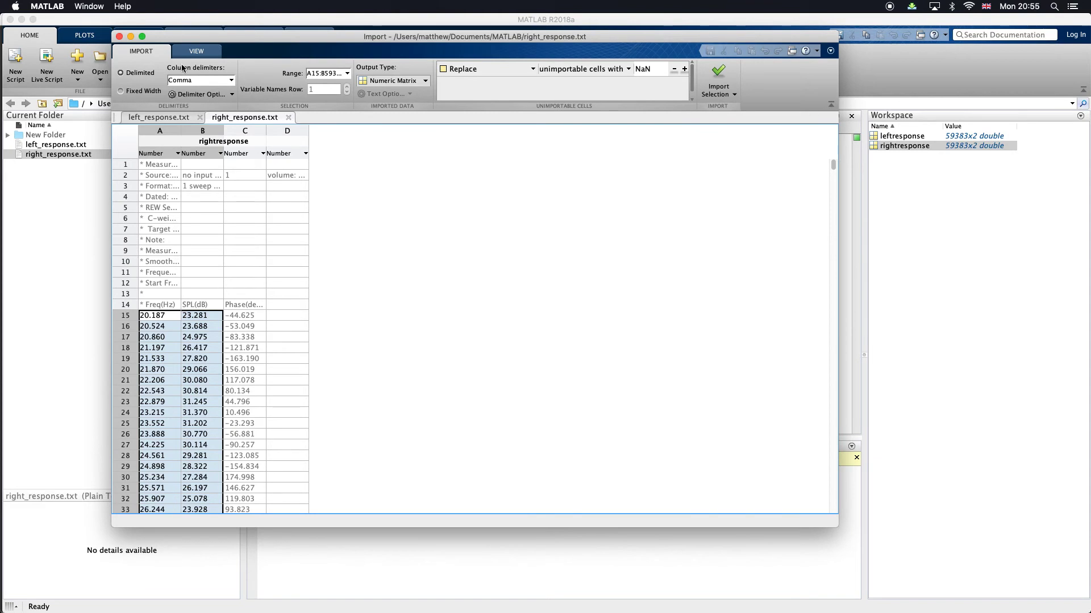
pyautogui.click(119, 37)
pyautogui.click(399, 215)
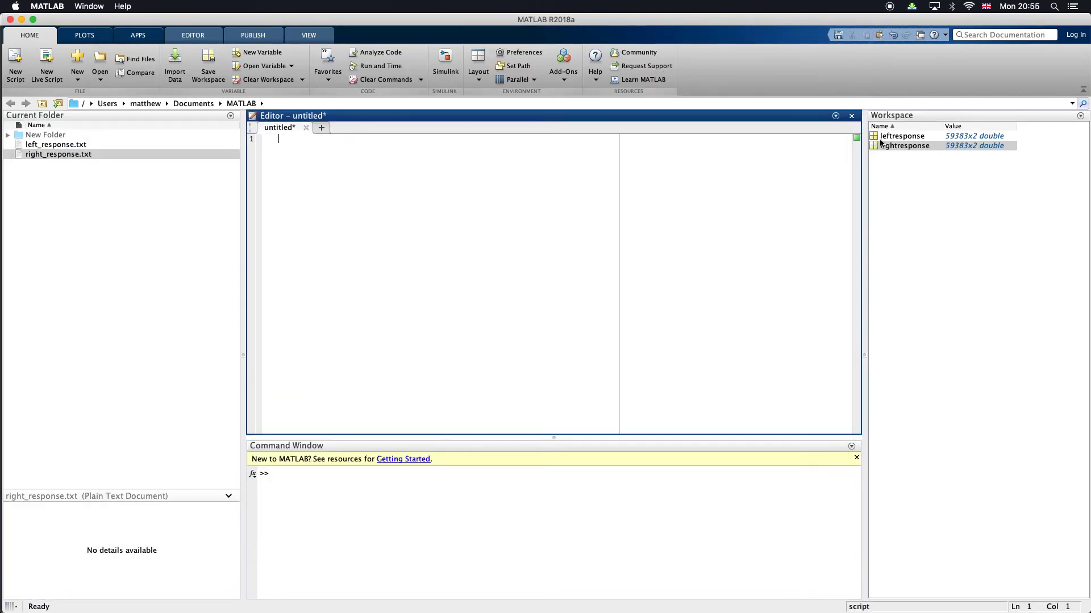
pyautogui.click(903, 137)
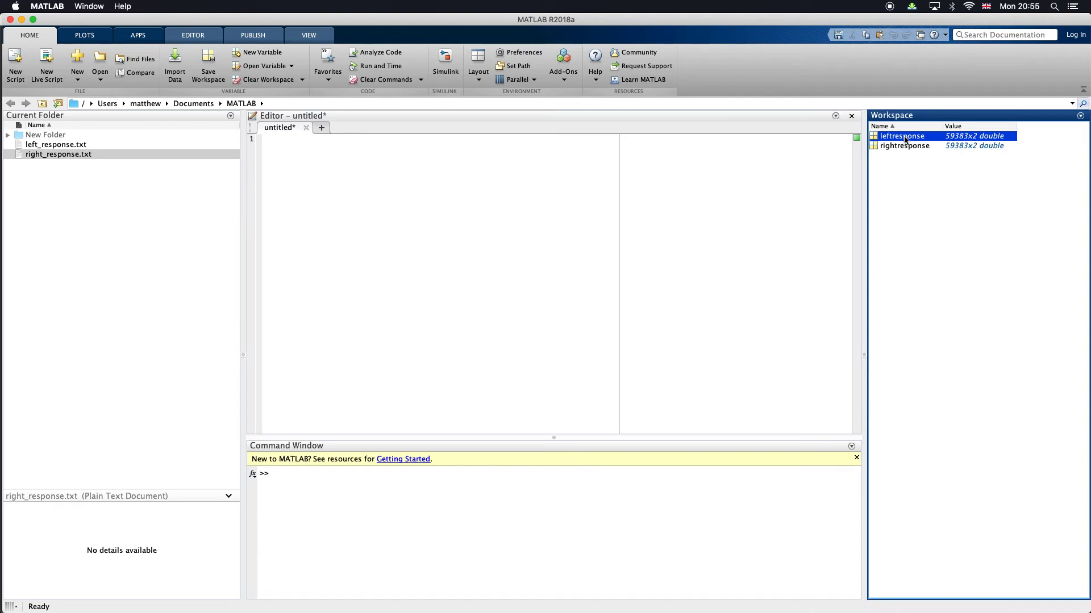
pyautogui.doubleClick(905, 139)
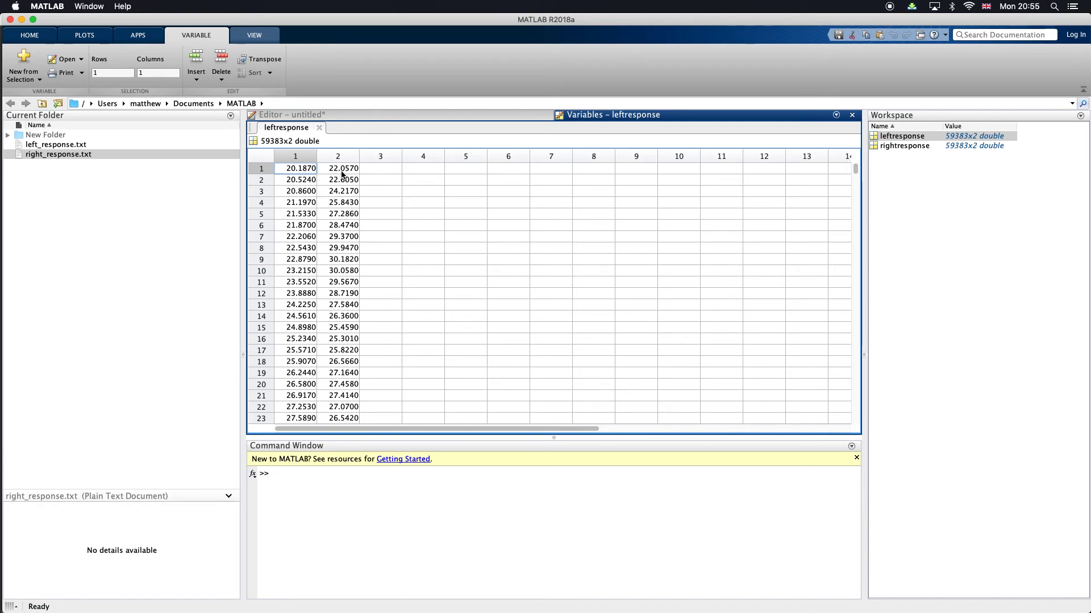
pyautogui.scroll(-5, 347, 209)
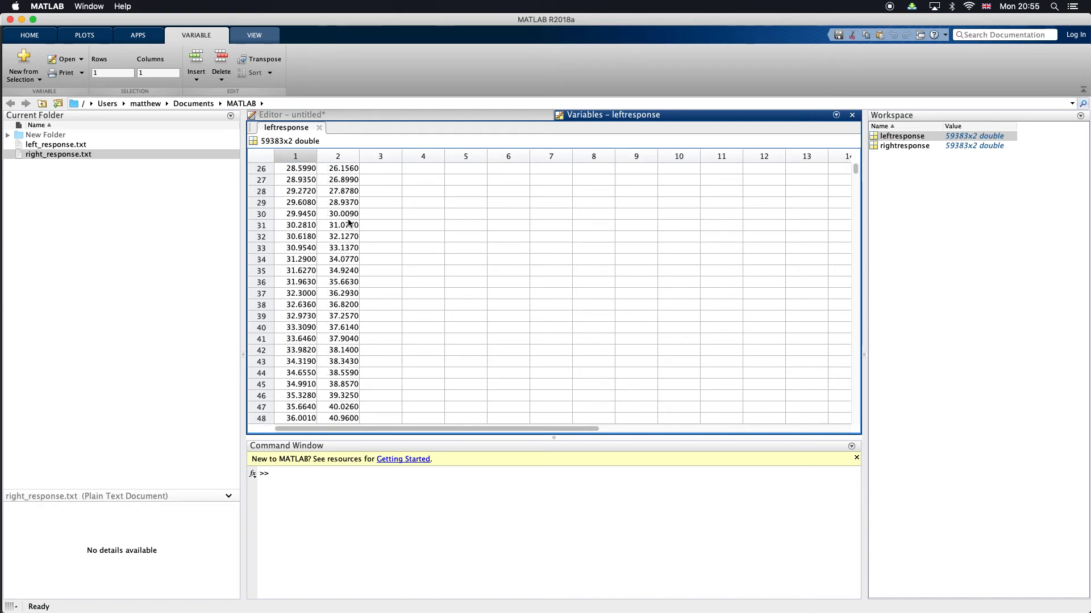
pyautogui.scroll(5, 347, 208)
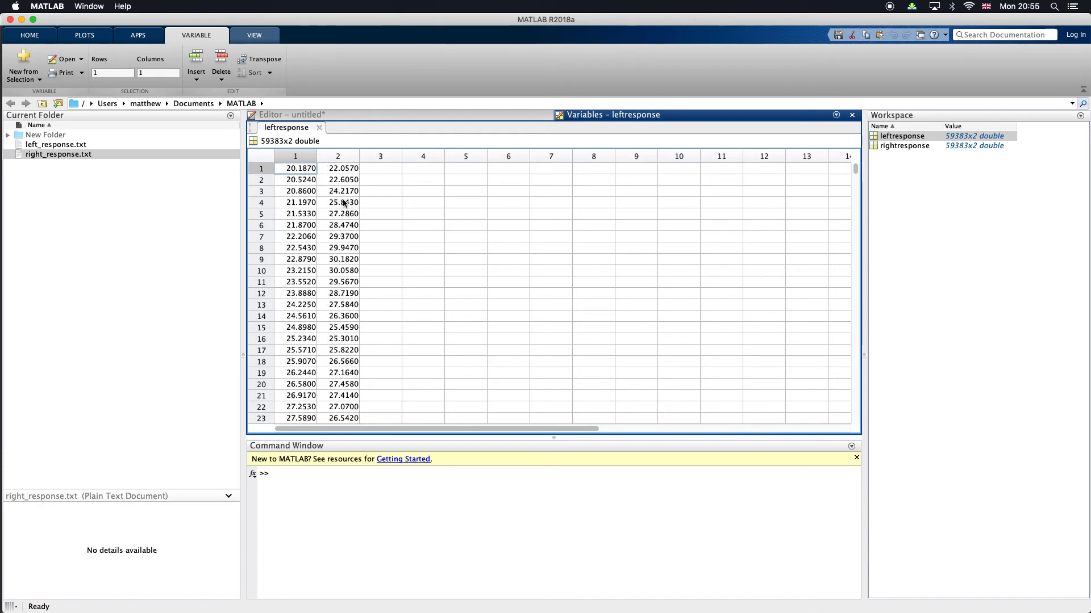
pyautogui.click(852, 114)
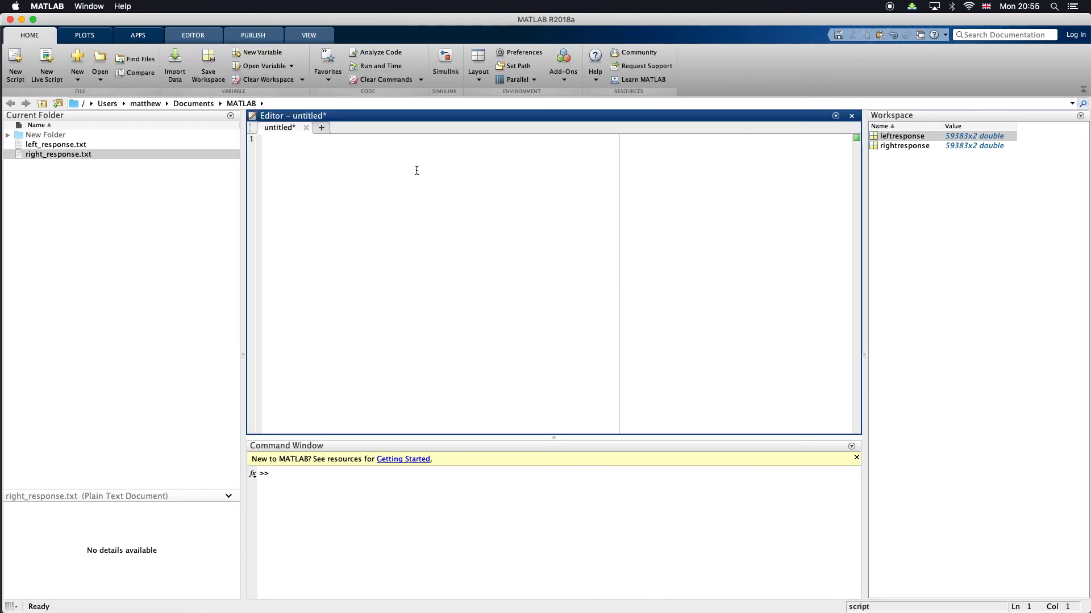
# Write plot(leftresponse(:,1),leftresponse(:,2)) in the script and run it to draw Figure 1
pyautogui.write('plot(left')
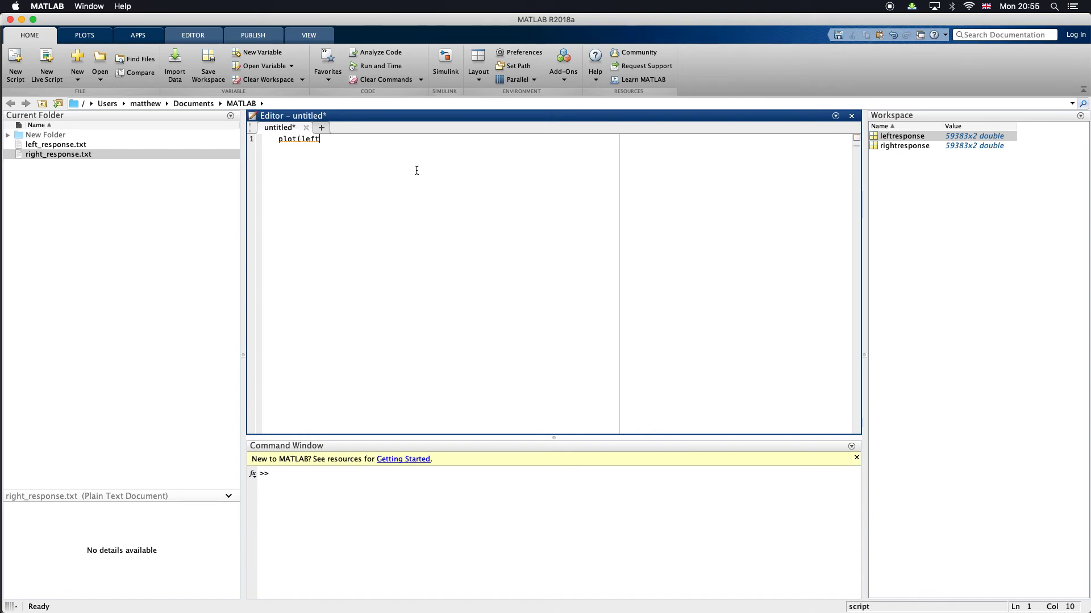
pyautogui.write('response(:,1),left')
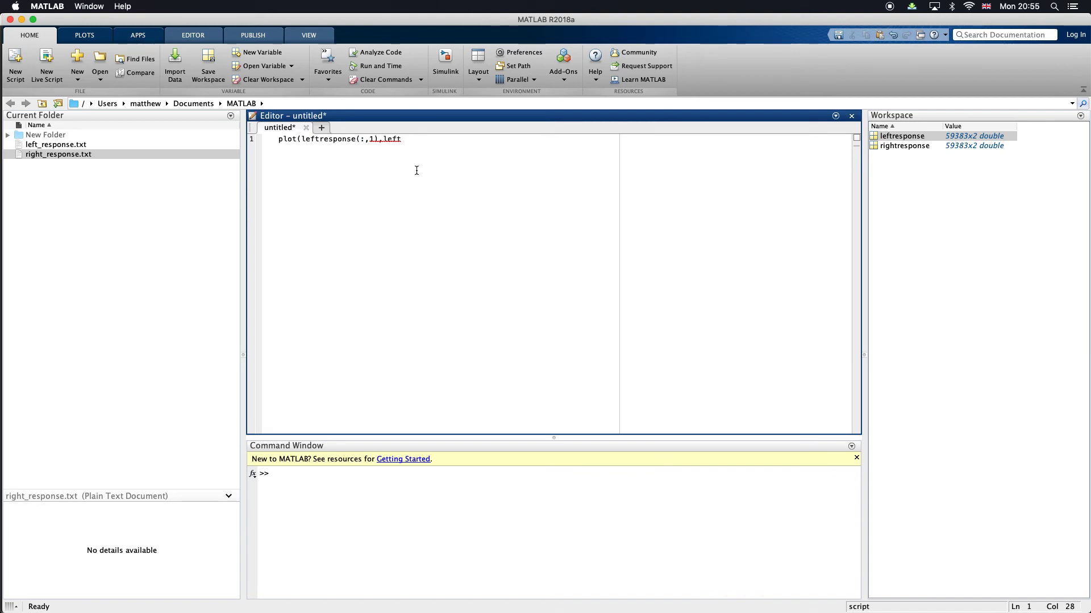
pyautogui.write('rresponse(:,2))')
pyautogui.press('super+Return')
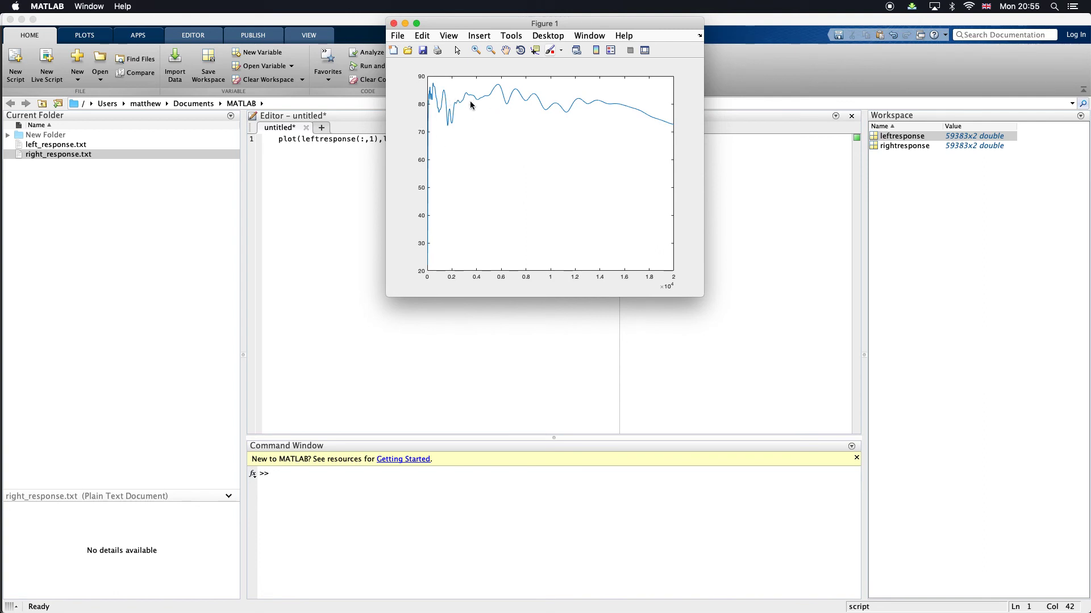
# Replace plot with semilogx in line 1 and rerun the script for a logarithmic frequency axis
pyautogui.click(394, 23)
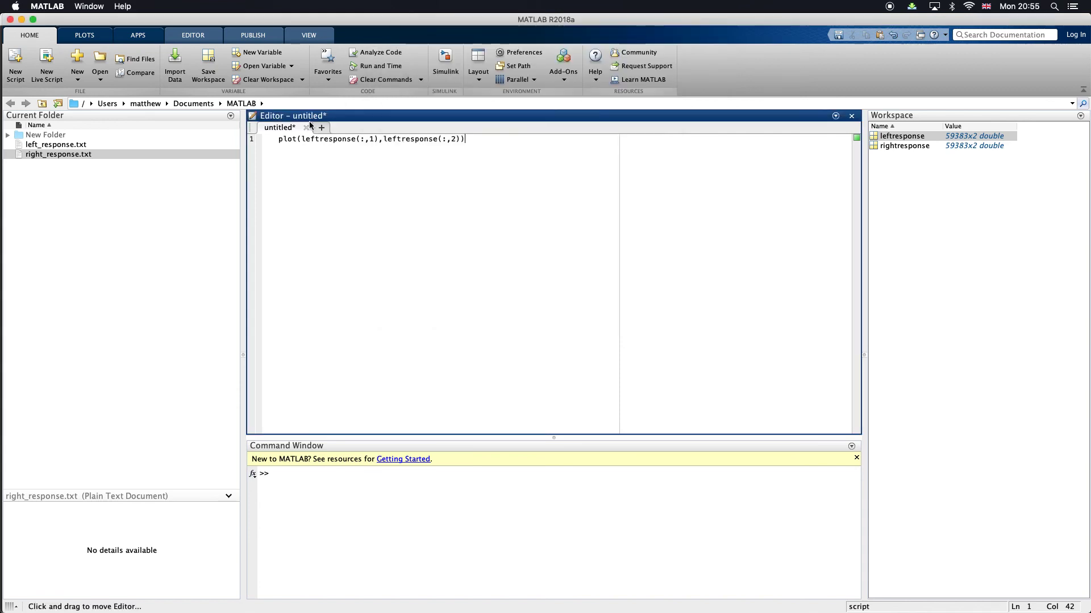
pyautogui.moveTo(296, 139); pyautogui.dragTo(278, 139)
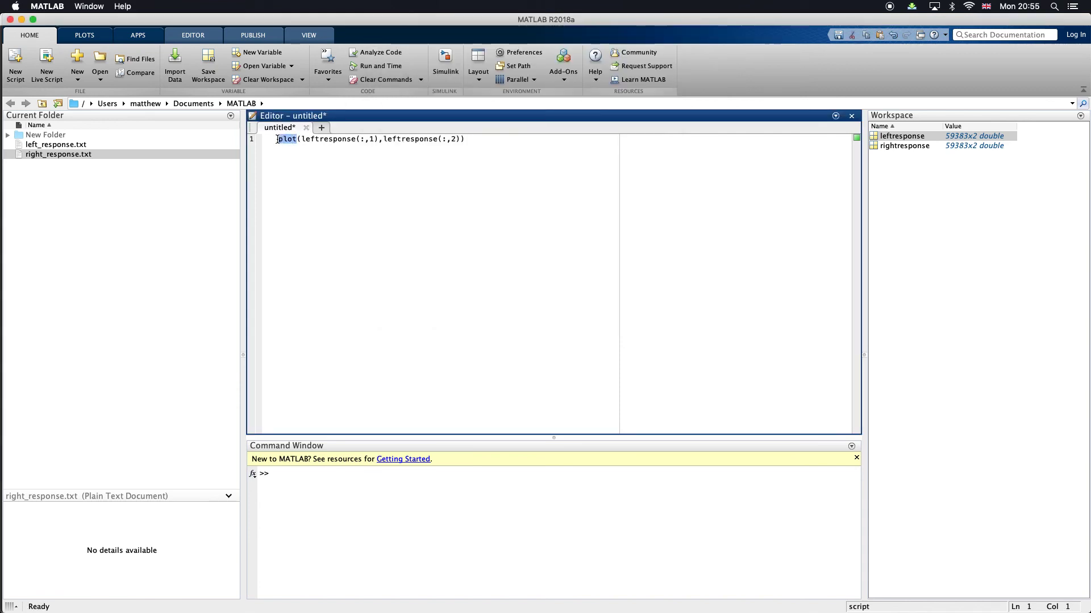
pyautogui.write('semilogx')
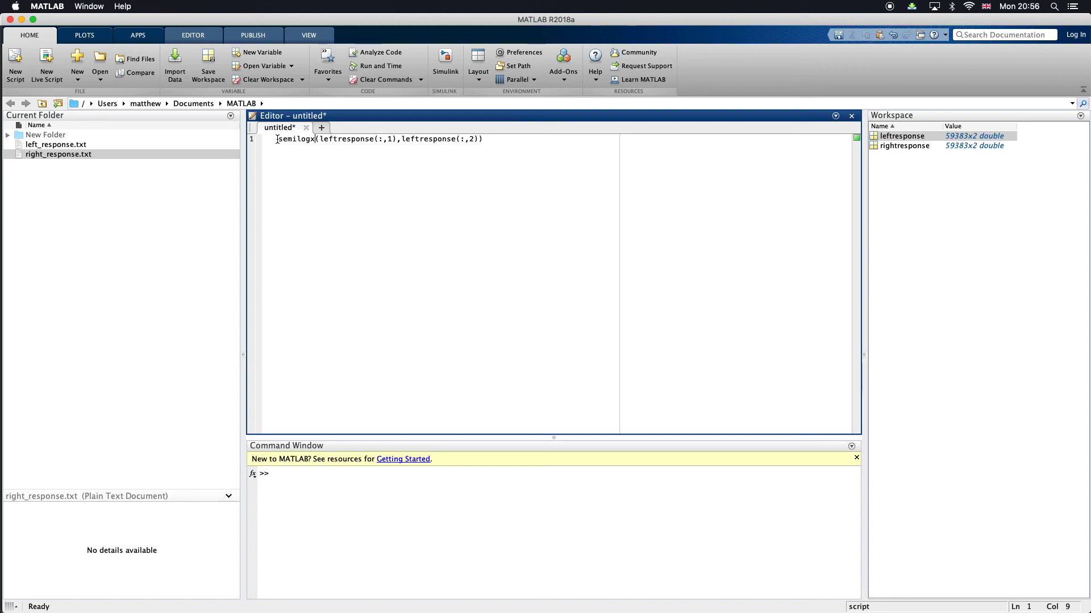
pyautogui.press('super+Return')
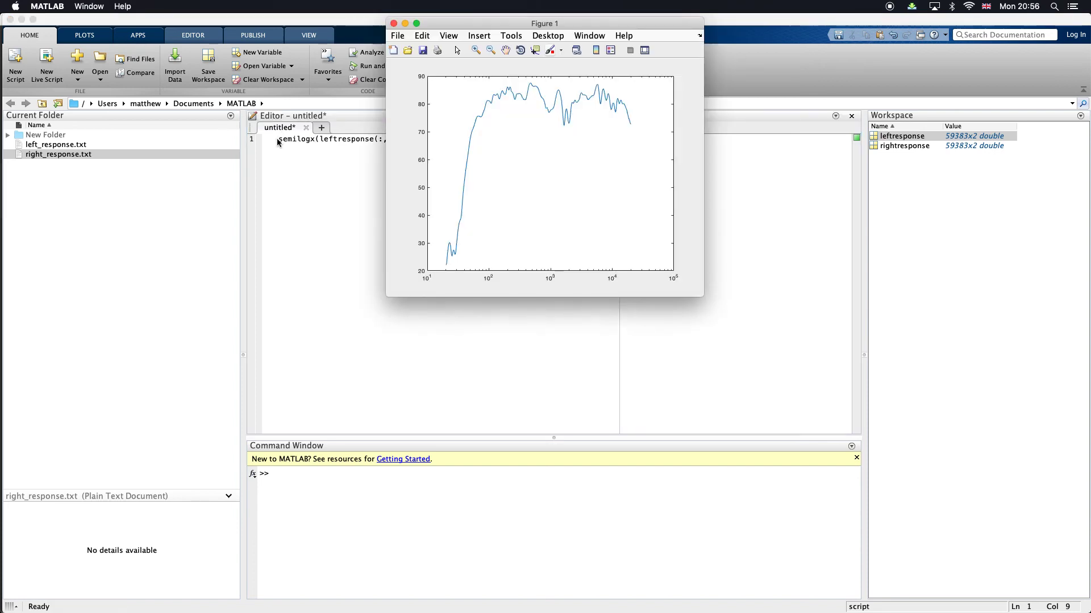
# Move and widen the semilog Figure 1 to inspect the curve, then close it
pyautogui.moveTo(490, 29); pyautogui.dragTo(299, 172)
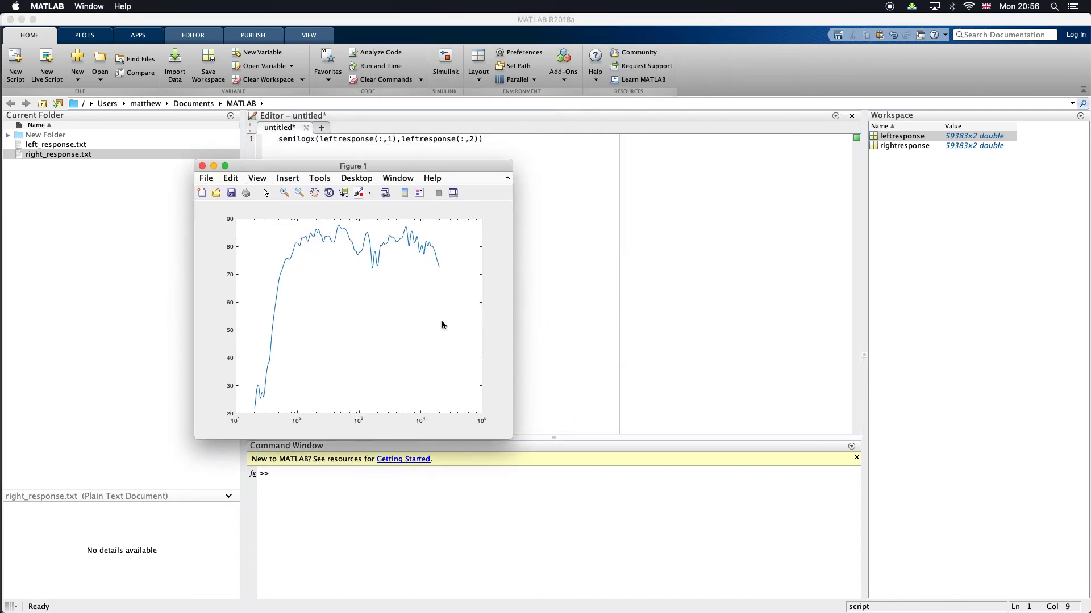
pyautogui.moveTo(513, 330); pyautogui.dragTo(698, 326)
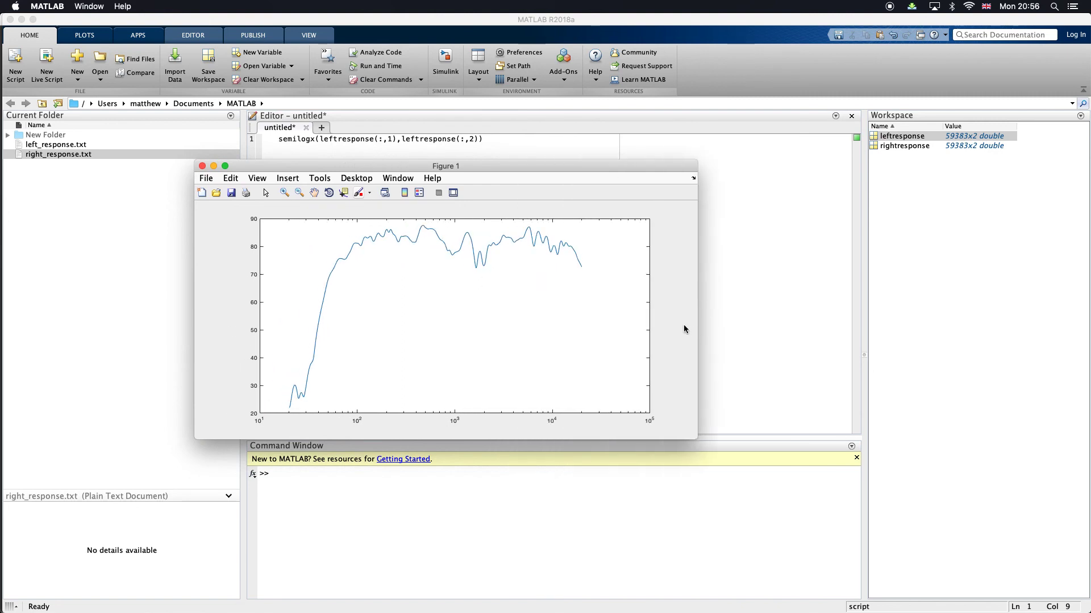
pyautogui.click(202, 167)
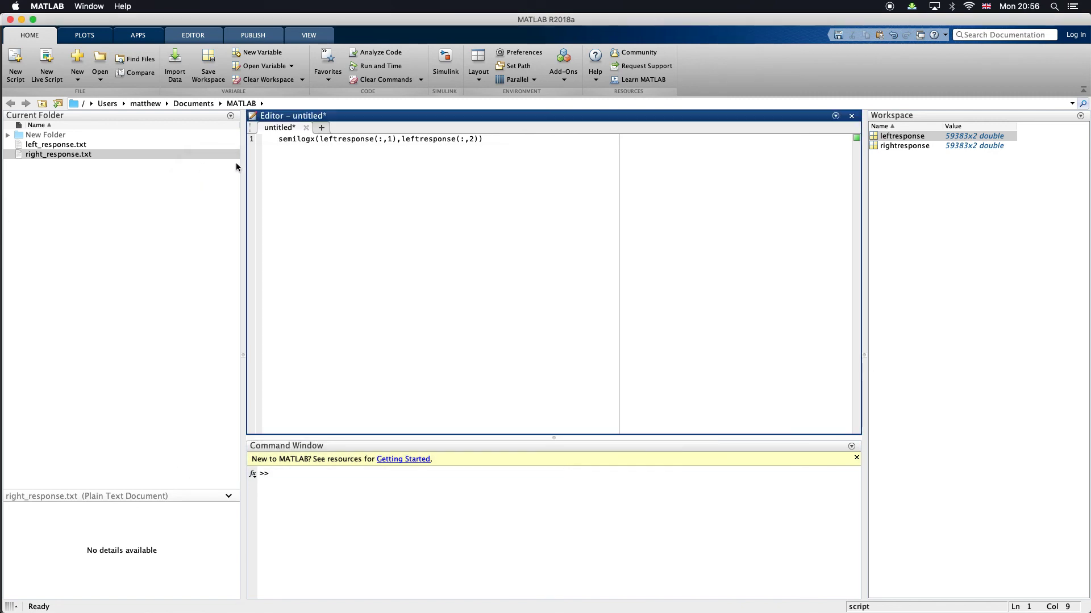
# Add rightresponse(:,1),rightresponse(:,2) inside the semilogx call and run the script
pyautogui.click(479, 139)
pyautogui.write(',')
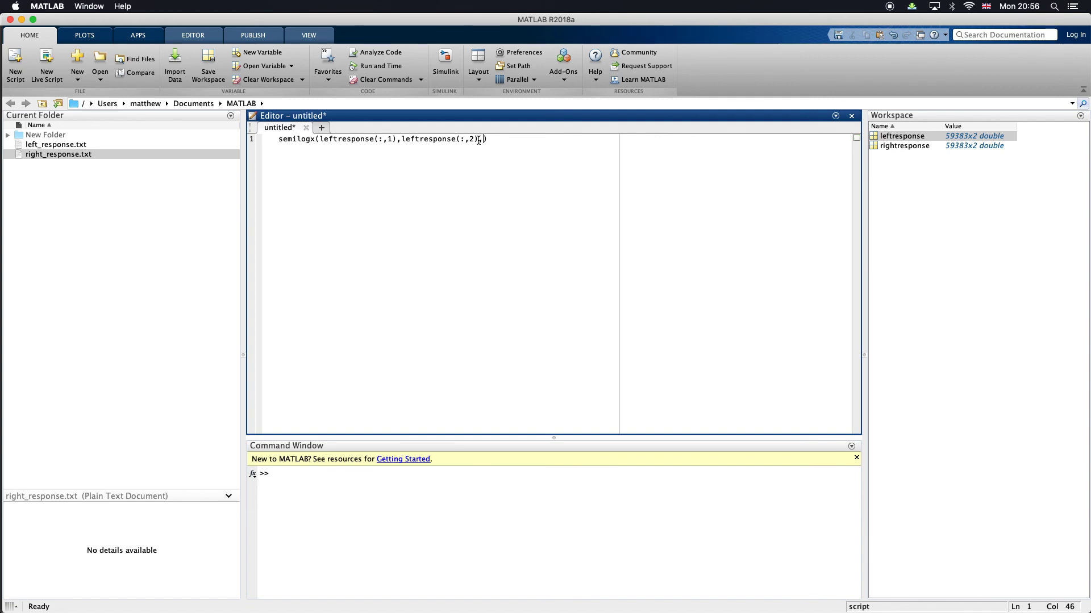
pyautogui.write('rightresponse(')
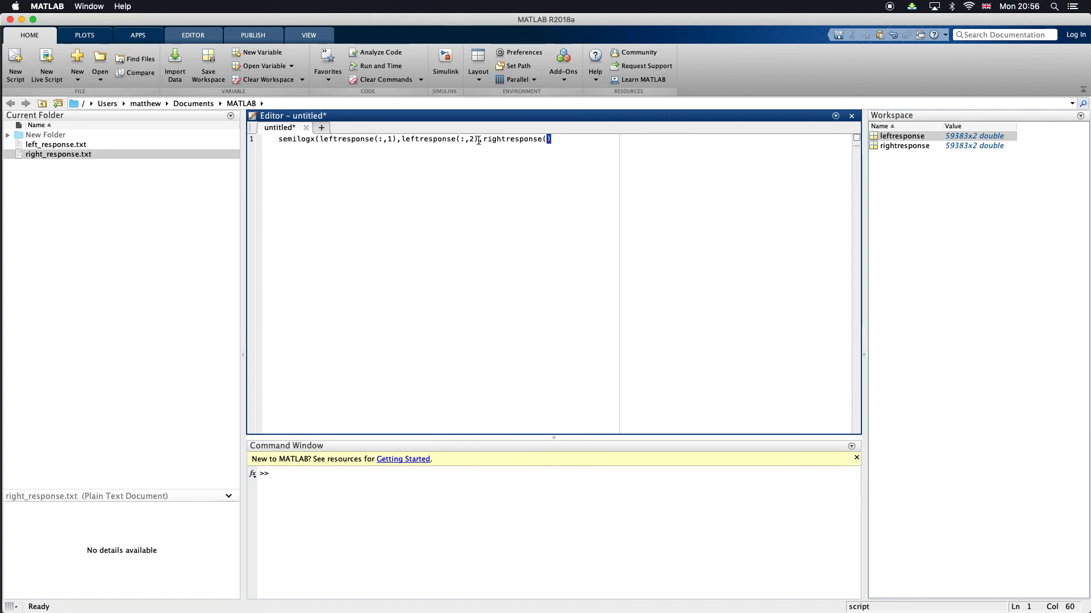
pyautogui.write(':,1),')
pyautogui.write('rightresponse(:,1')
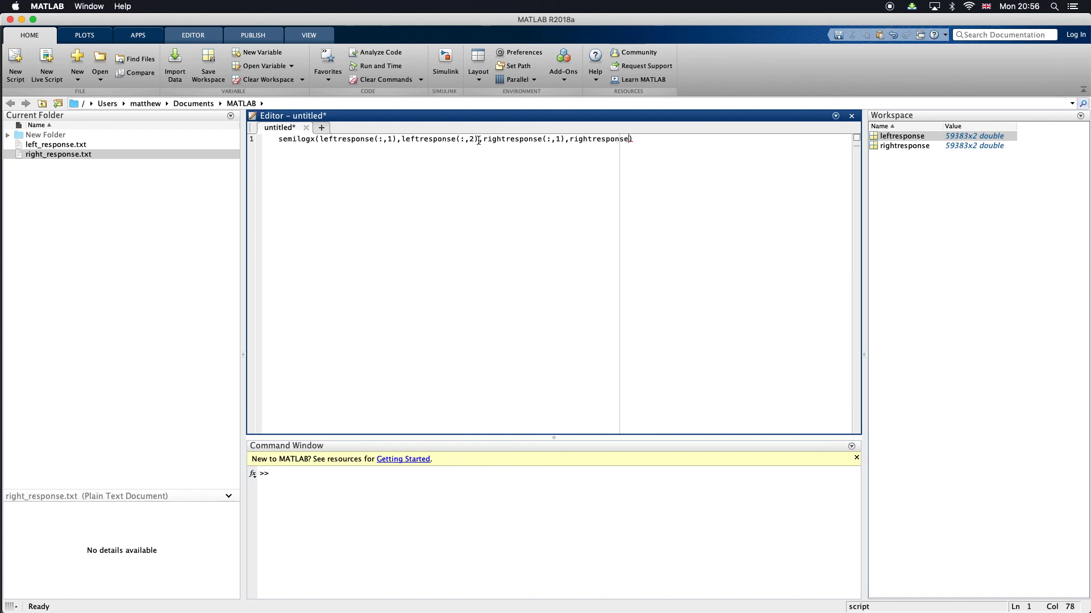
pyautogui.write('m2')
pyautogui.press('BackSpace')
pyautogui.press('BackSpace')
pyautogui.write(',2)')
pyautogui.press('super+Return')
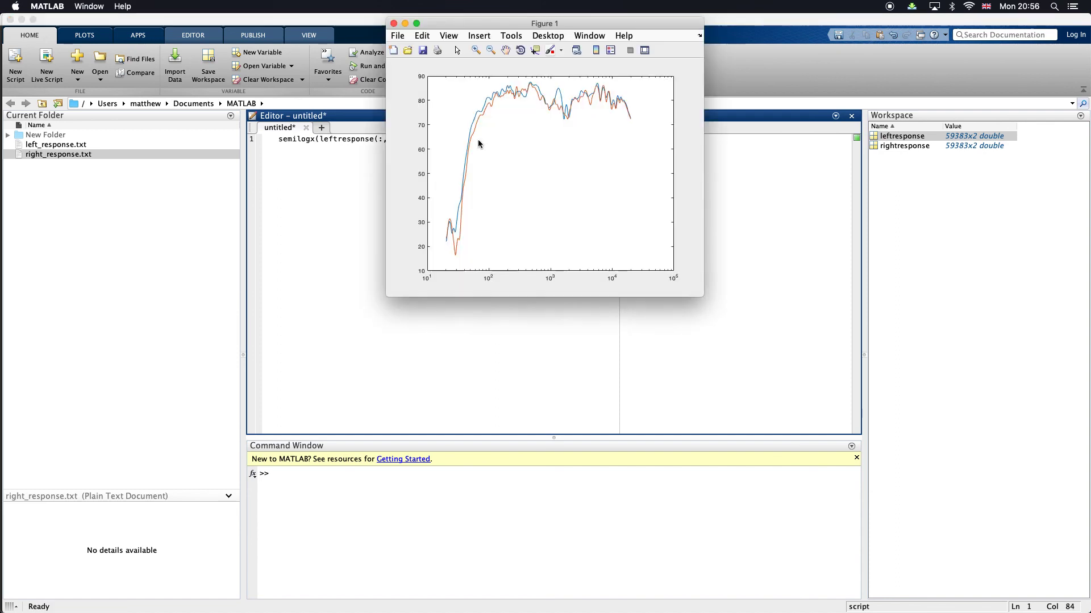
# Enlarge the two-response figure to compare the curves, then close it
pyautogui.moveTo(381, 296); pyautogui.dragTo(187, 379)
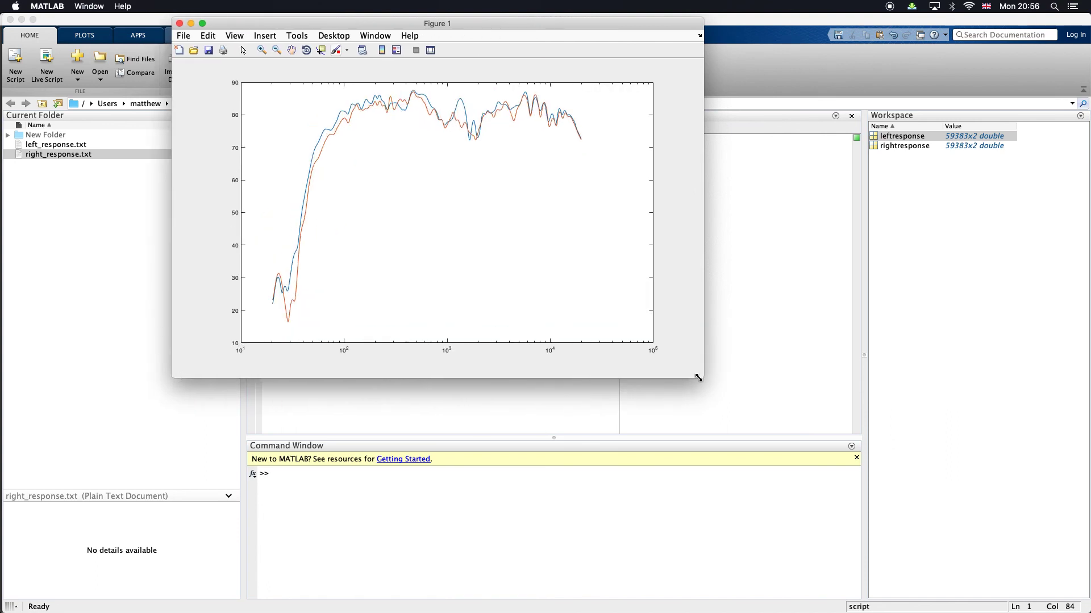
pyautogui.moveTo(698, 378); pyautogui.dragTo(713, 390)
pyautogui.click(179, 23)
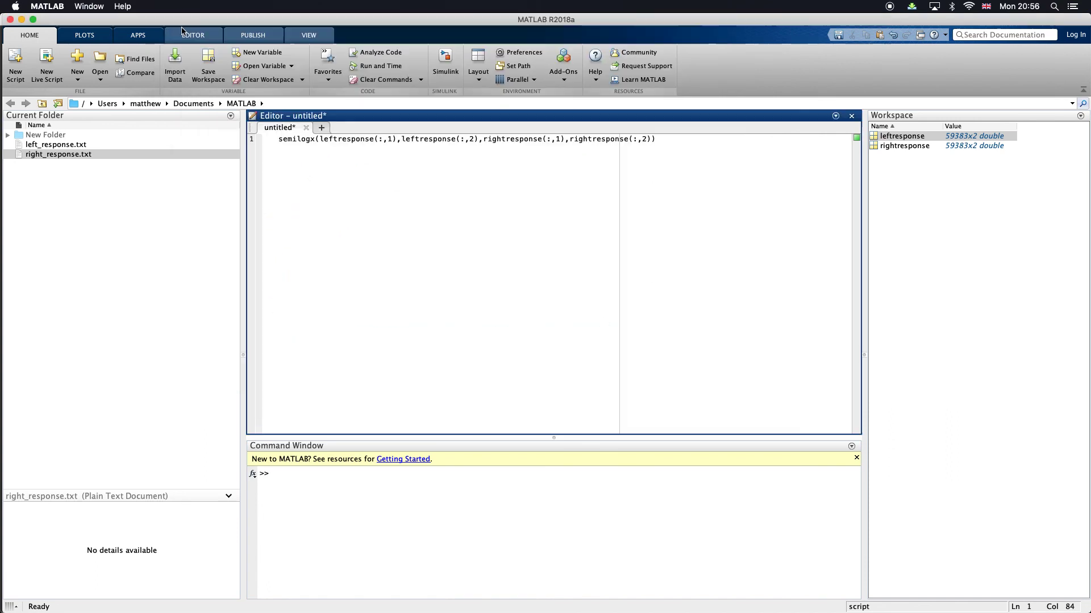
# Add xlabel('Frequency') and ylabel('Amplitude (dB)') lines below the semilogx command
pyautogui.press('Return')
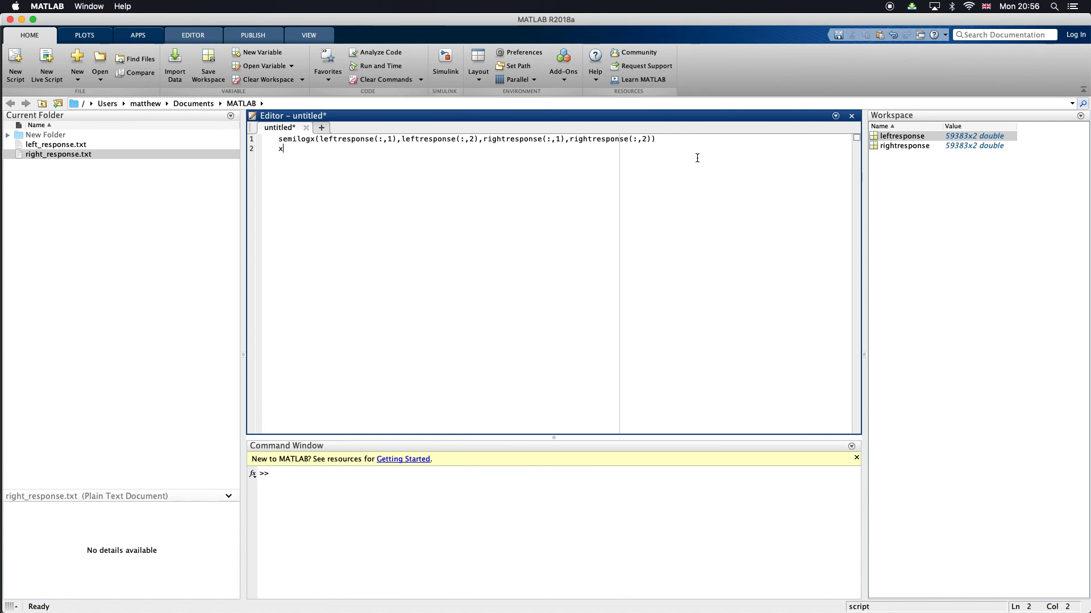
pyautogui.write("xlabel('Frequency (h")
pyautogui.press('BackSpace')
pyautogui.press('BackSpace')
pyautogui.write(')')
pyautogui.press('Return')
pyautogui.write('ylavel')
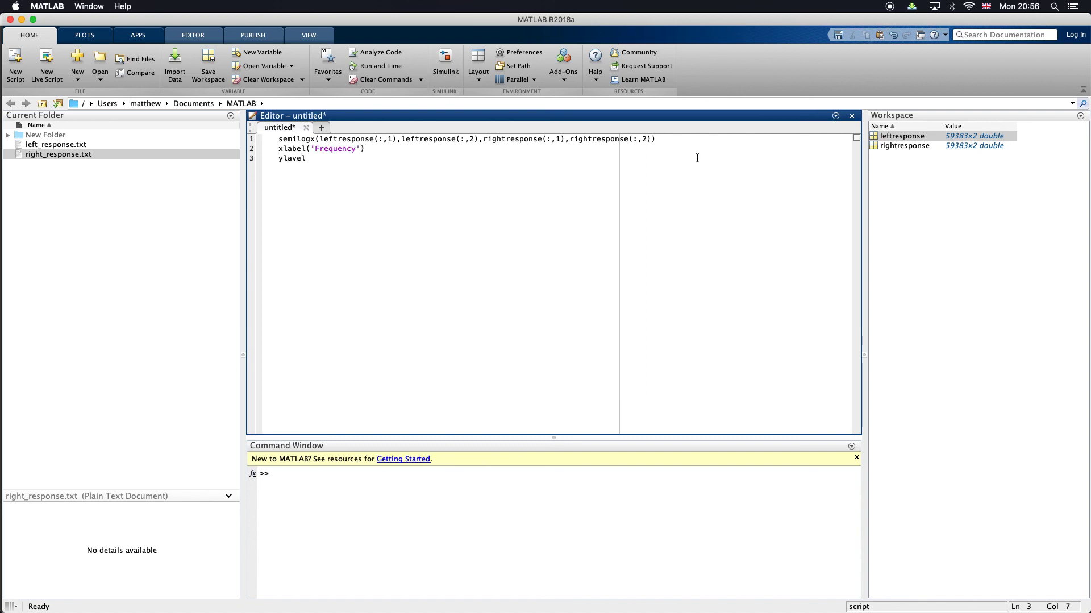
pyautogui.press('BackSpace')
pyautogui.press('BackSpace')
pyautogui.press('BackSpace')
pyautogui.write("bel('Amplitude (dB)')")
# Run the script and enlarge Figure 1 to view the labelled overlay plot
pyautogui.press('super+Return')
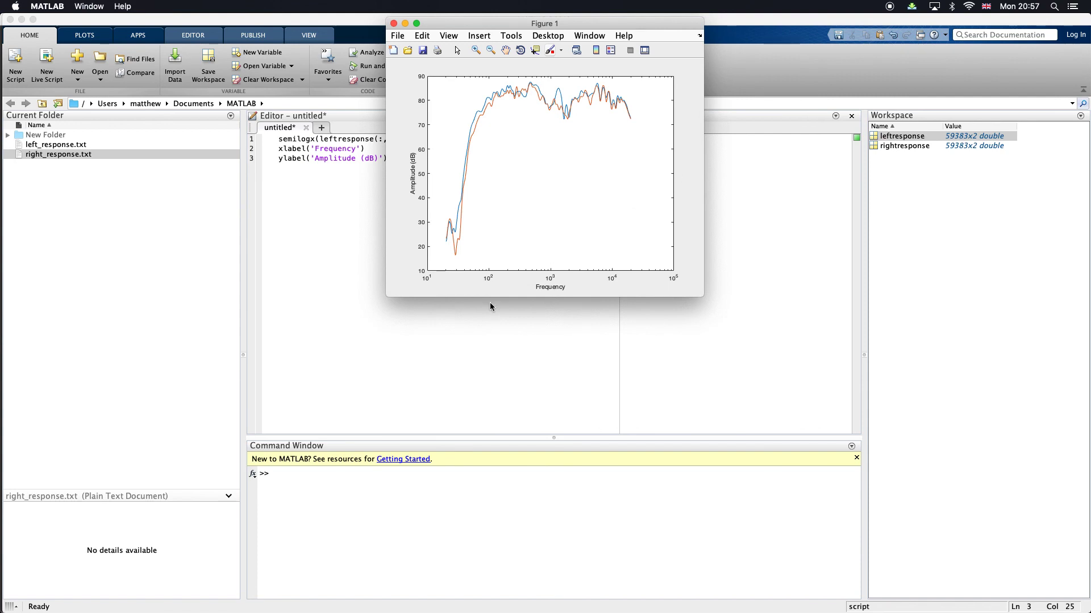
pyautogui.moveTo(398, 295); pyautogui.dragTo(155, 348)
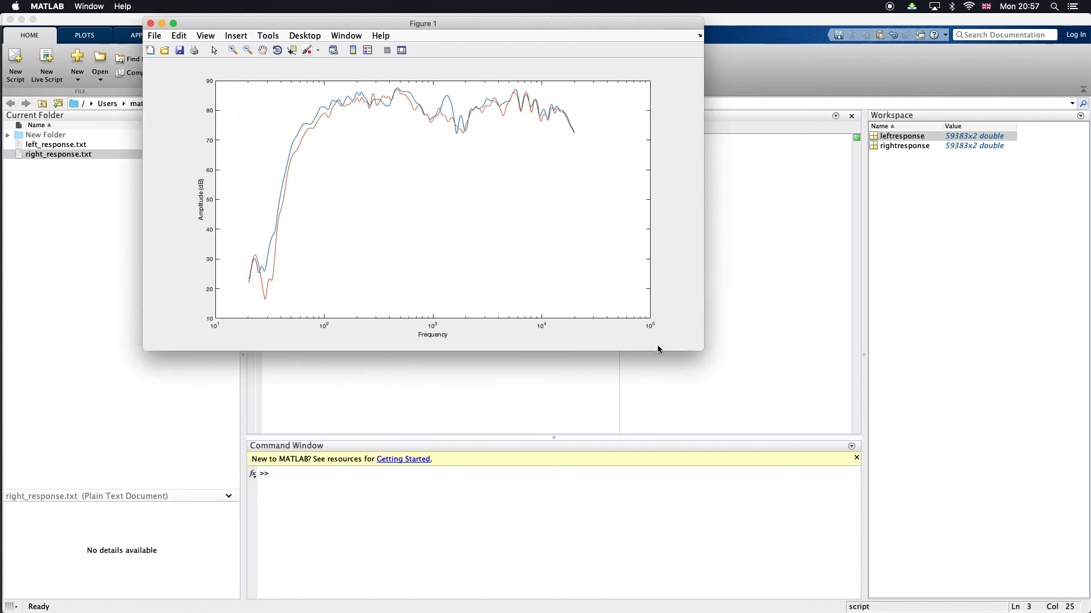
pyautogui.moveTo(705, 352); pyautogui.dragTo(714, 359)
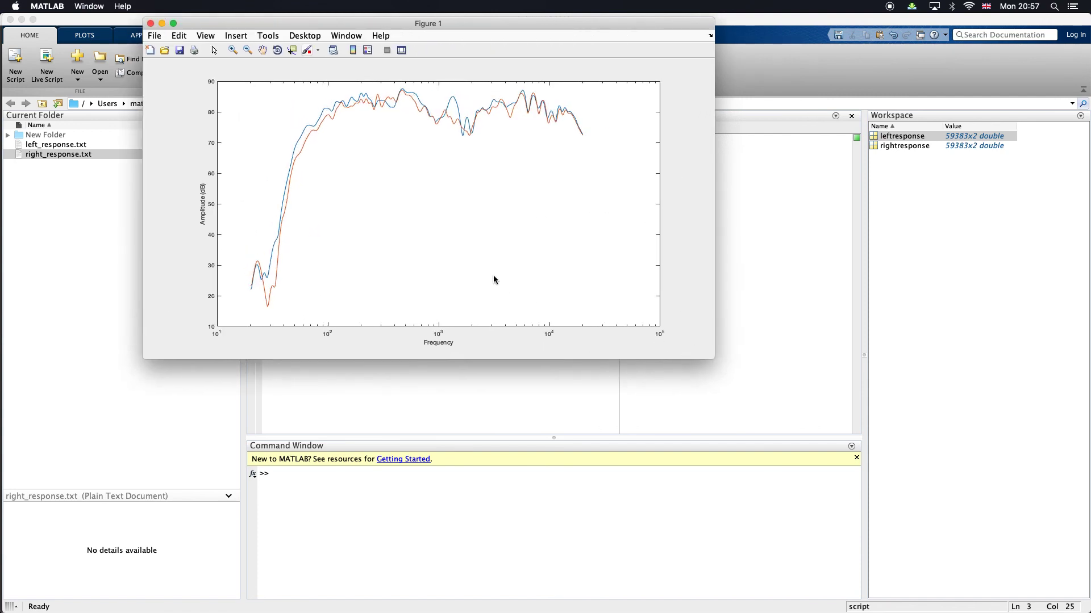